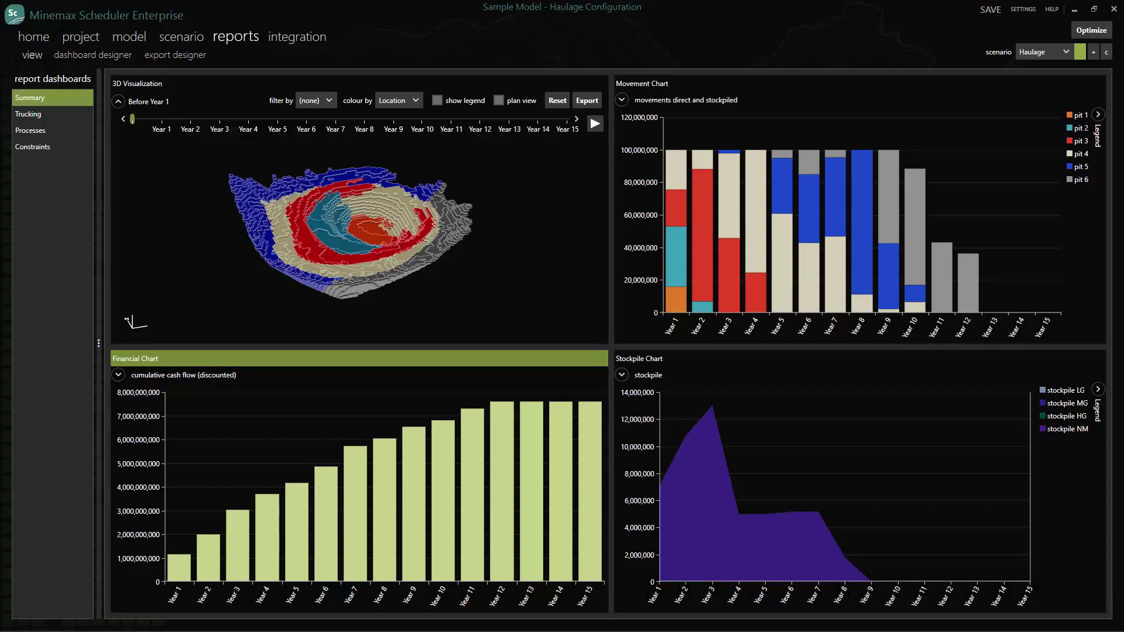
Rotate the 3D pit model on the Summary dashboard one way, then back the other way.
{"action": "mouse_move", "coordinate": [316, 233]}
{"action": "left_mouse_down"}
{"action": "mouse_move", "coordinate": [384, 225]}
{"action": "mouse_move", "coordinate": [347, 235]}
{"action": "left_mouse_up"}
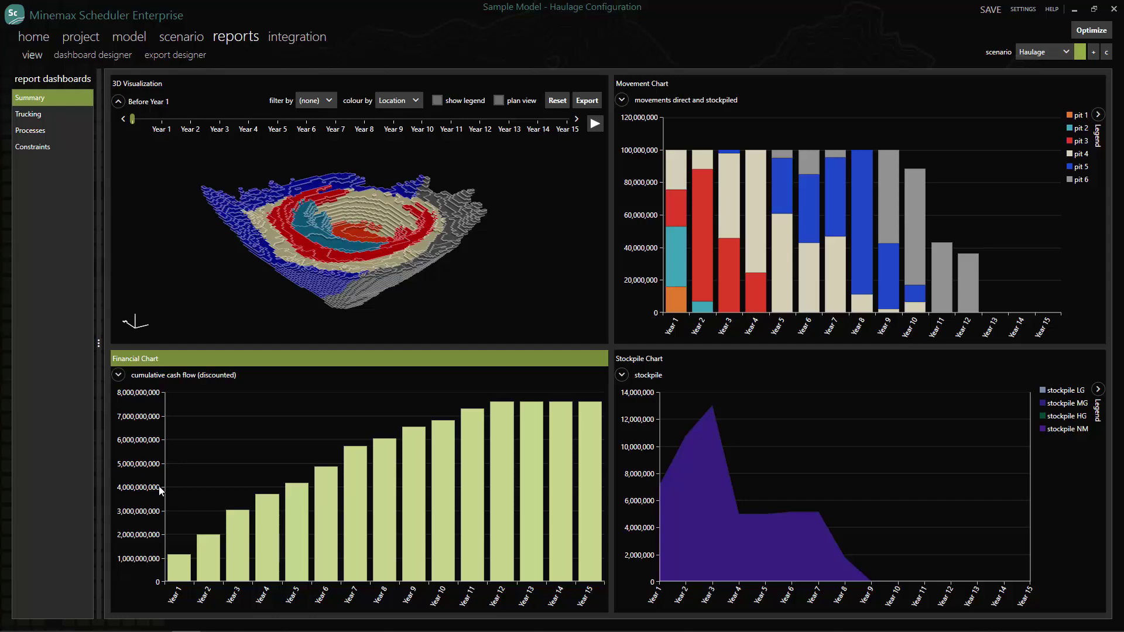
{"action": "left_click_drag", "start_coordinate": [315, 276], "coordinate": [278, 279]}
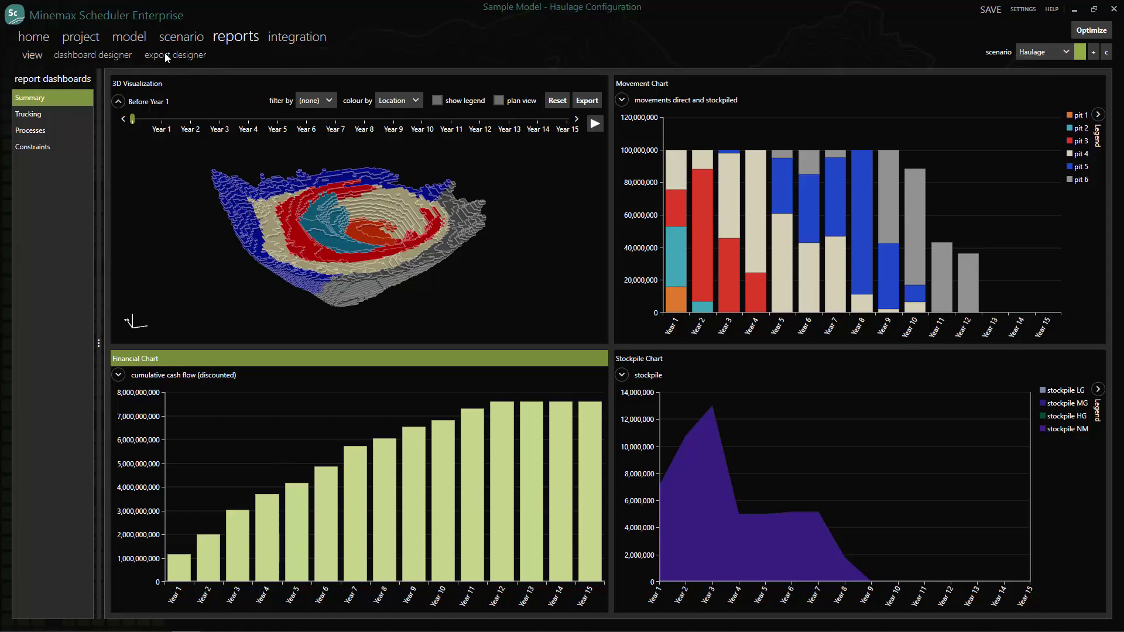
Review process definitions, scenario financials and constraints, ending on Truck1's trucking settings.
{"action": "left_click", "coordinate": [141, 39]}
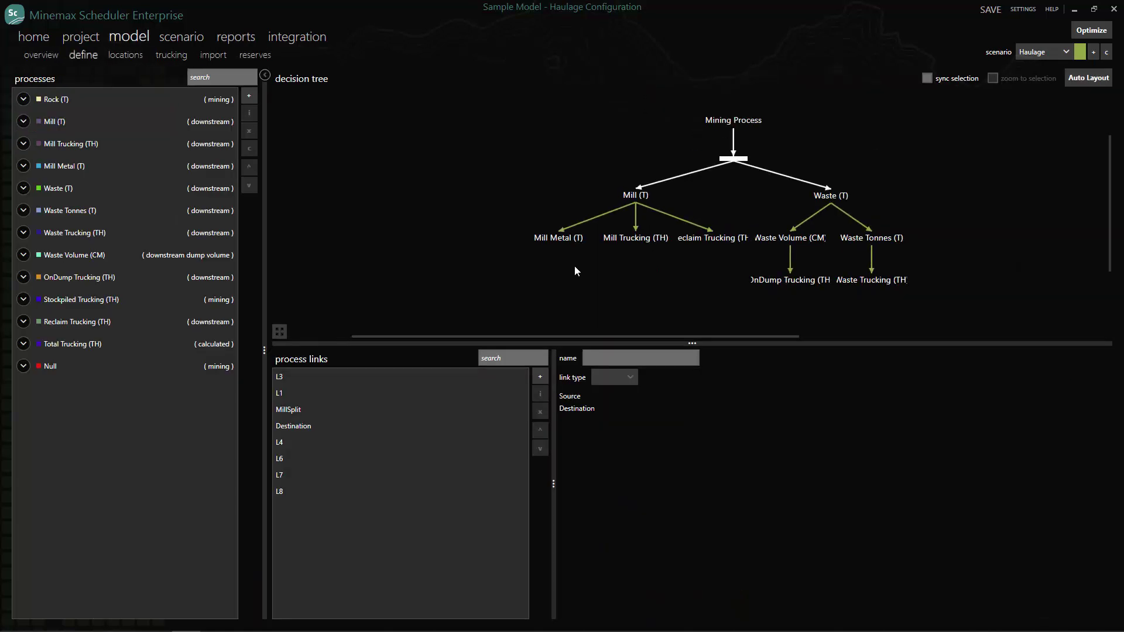
{"action": "scroll", "coordinate": [575, 270], "scroll_direction": "up", "scroll_amount": 1}
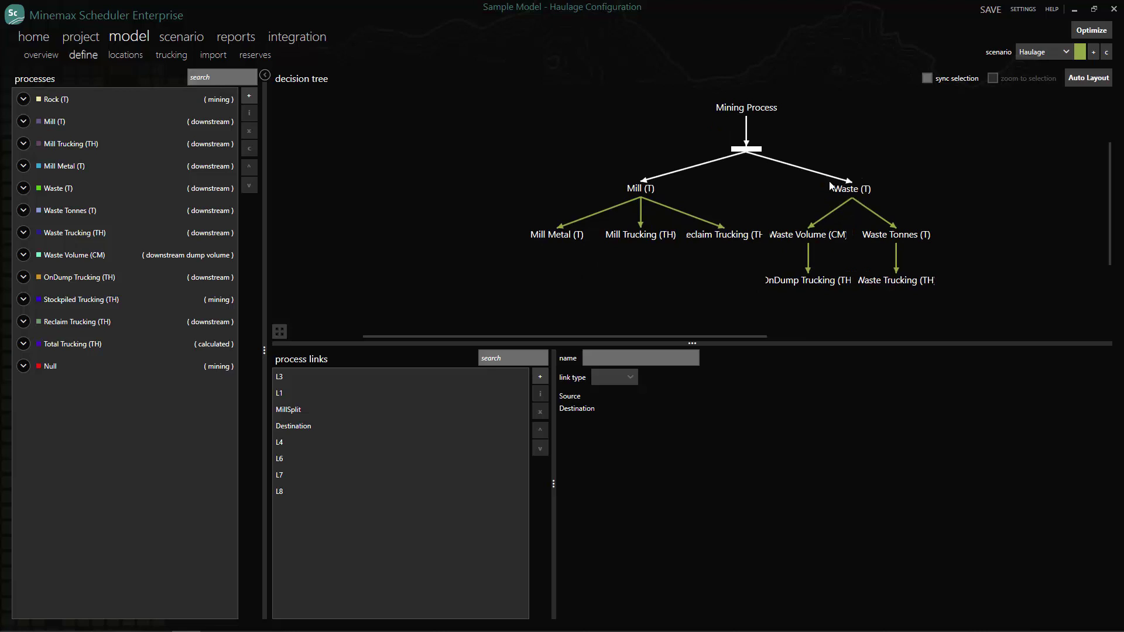
{"action": "left_click", "coordinate": [177, 35]}
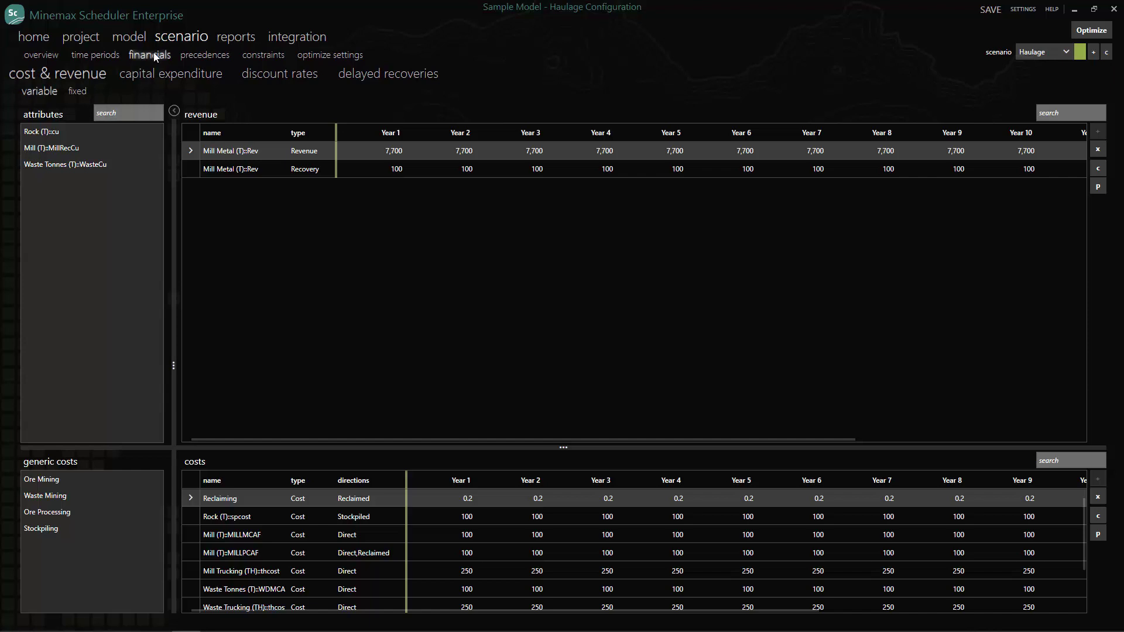
{"action": "left_click", "coordinate": [262, 56]}
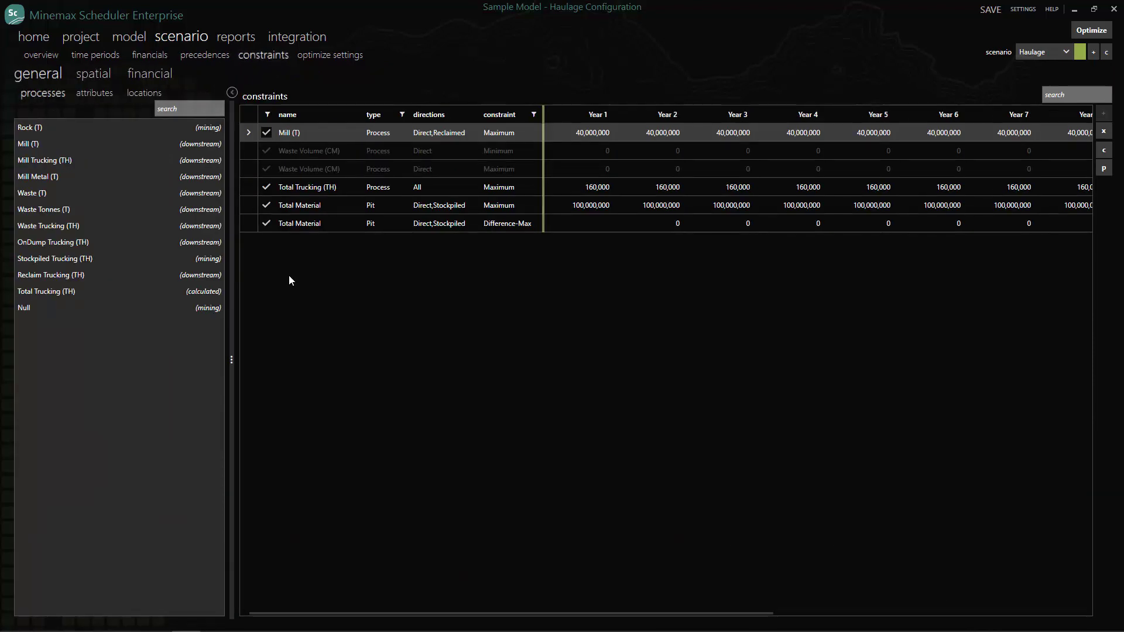
{"action": "left_click", "coordinate": [129, 37]}
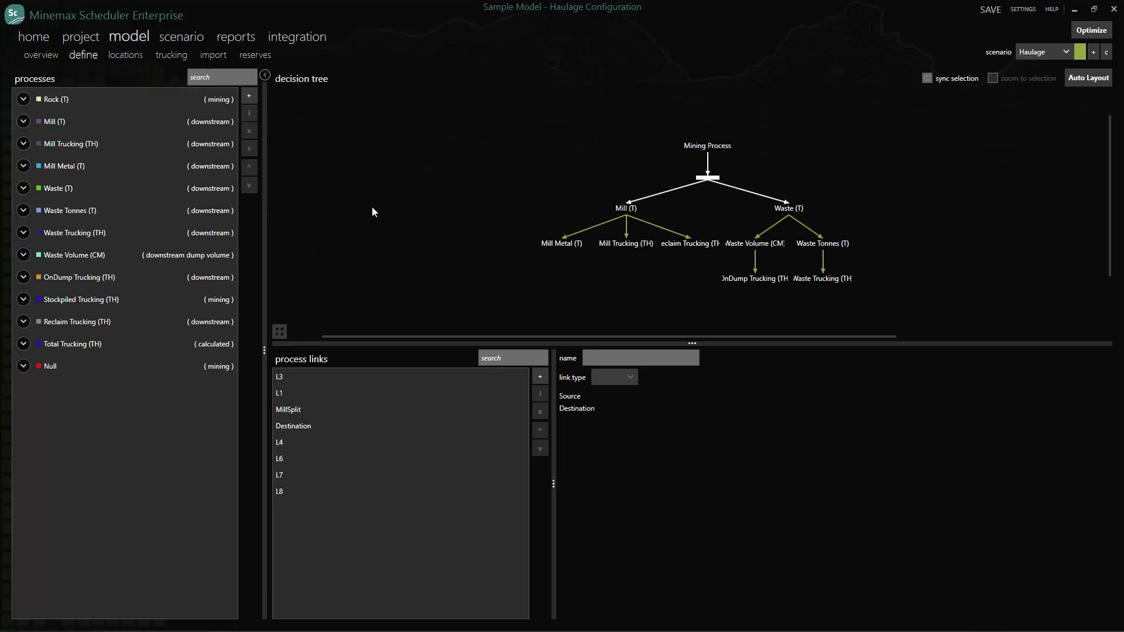
{"action": "left_click", "coordinate": [169, 55]}
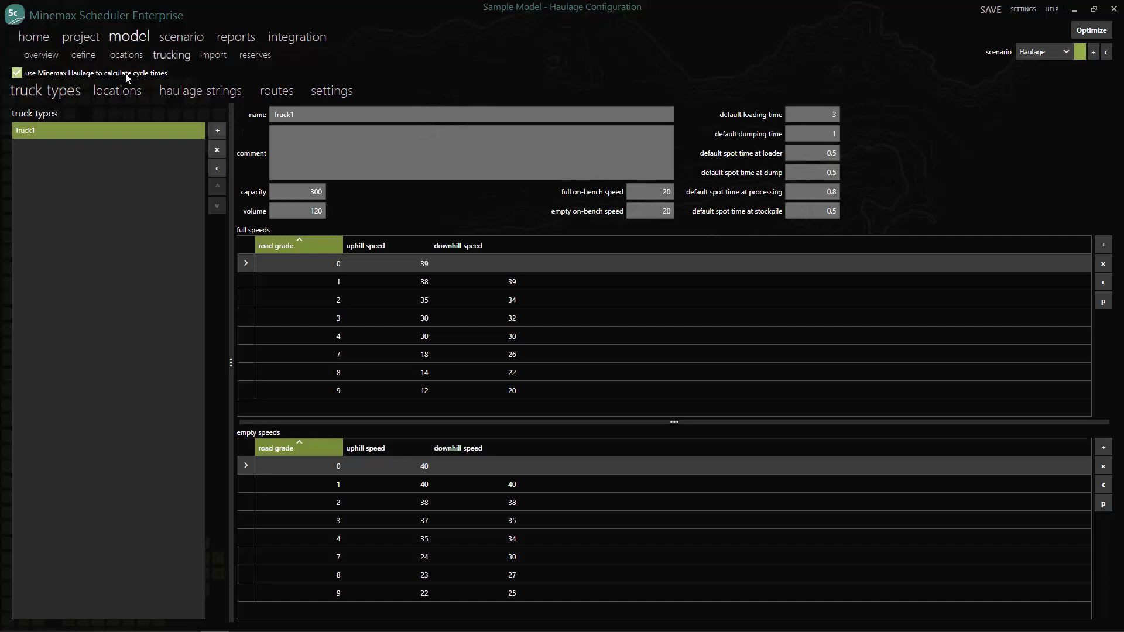
Step through trucking locations and haulage strings to the routes page with ramp strings and entry/exit points.
{"action": "left_click", "coordinate": [108, 91]}
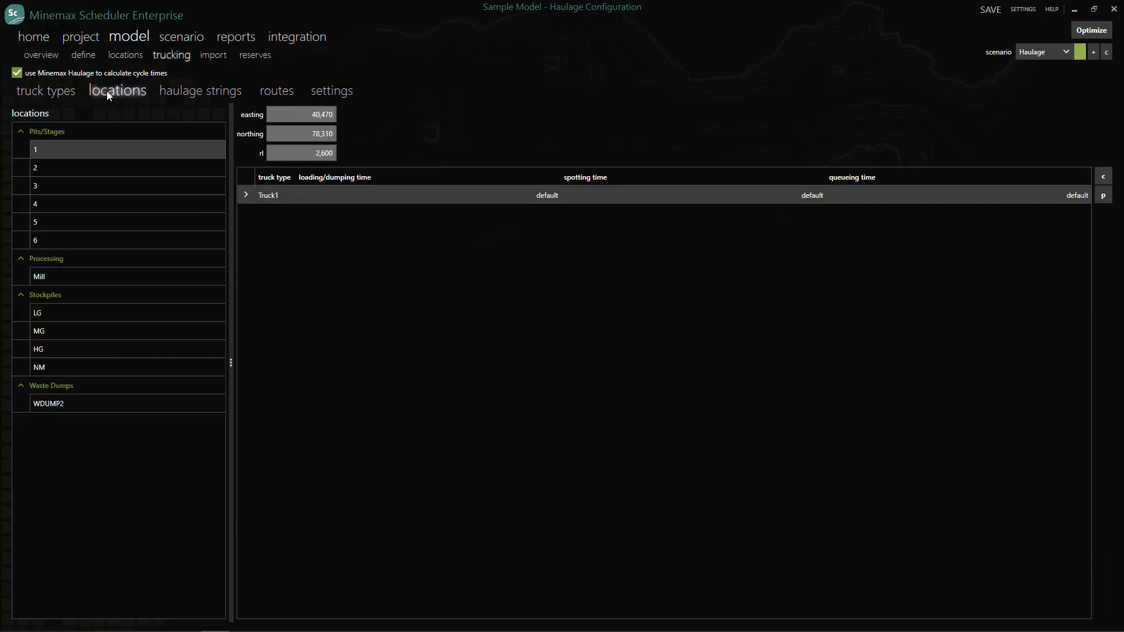
{"action": "left_click", "coordinate": [172, 90]}
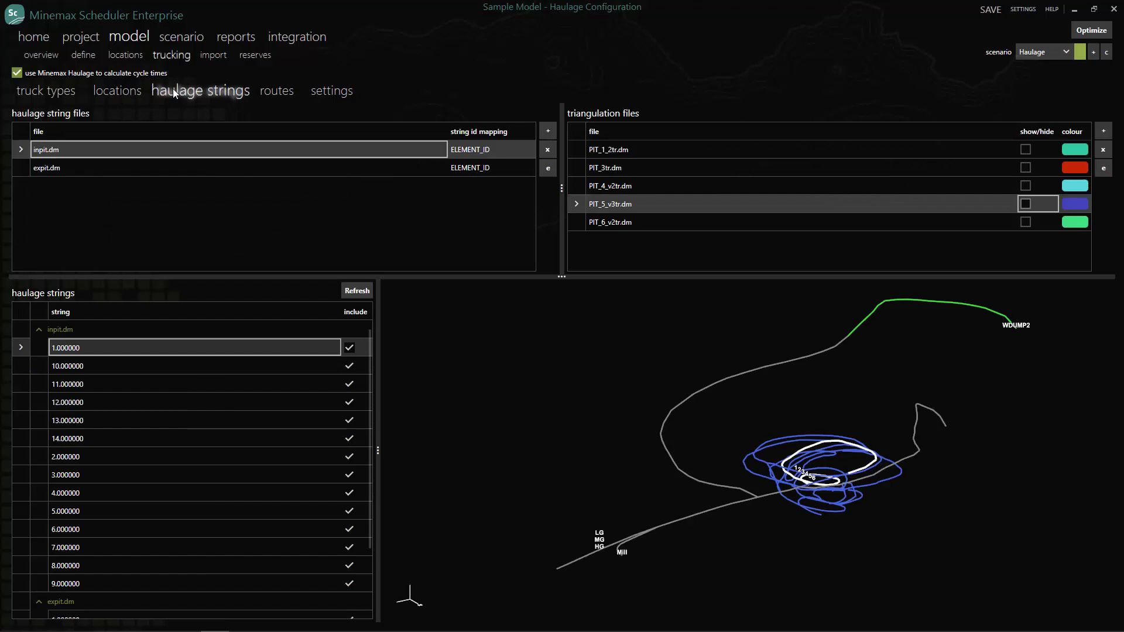
{"action": "left_click", "coordinate": [274, 91]}
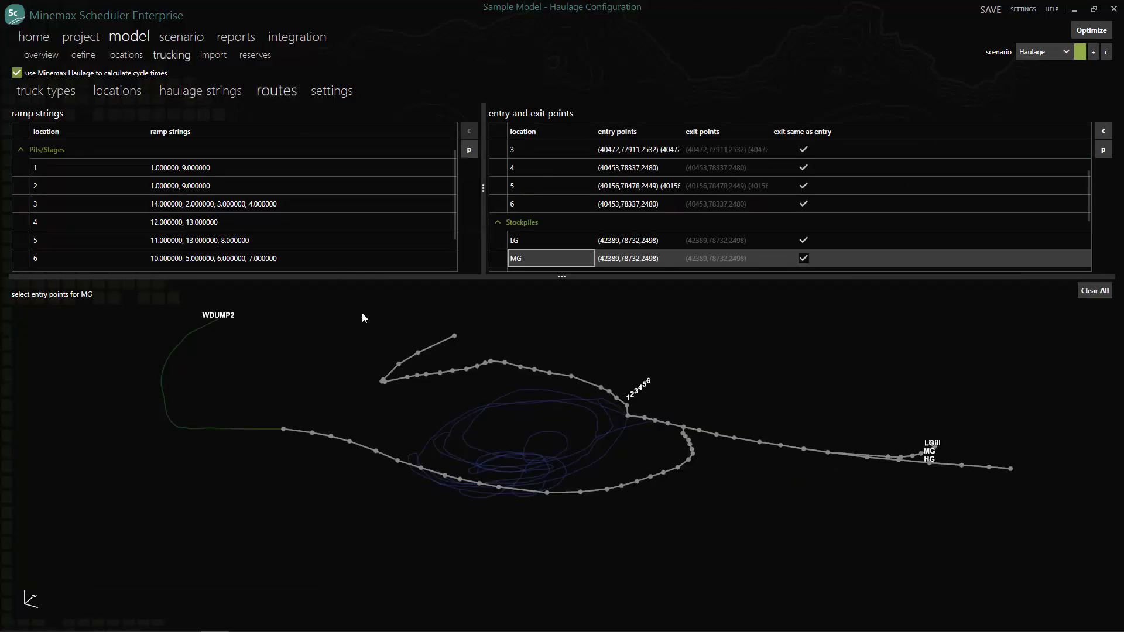
Review the pit, stockpile and dump location definitions, finishing on the Mill processing location.
{"action": "left_click", "coordinate": [125, 55]}
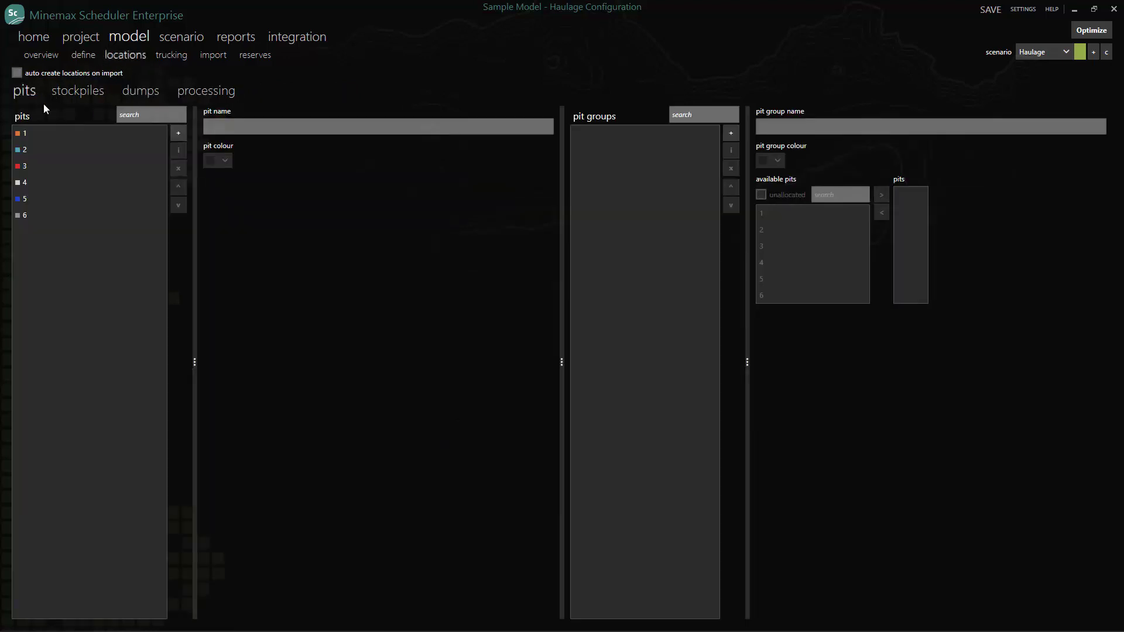
{"action": "left_click", "coordinate": [79, 94]}
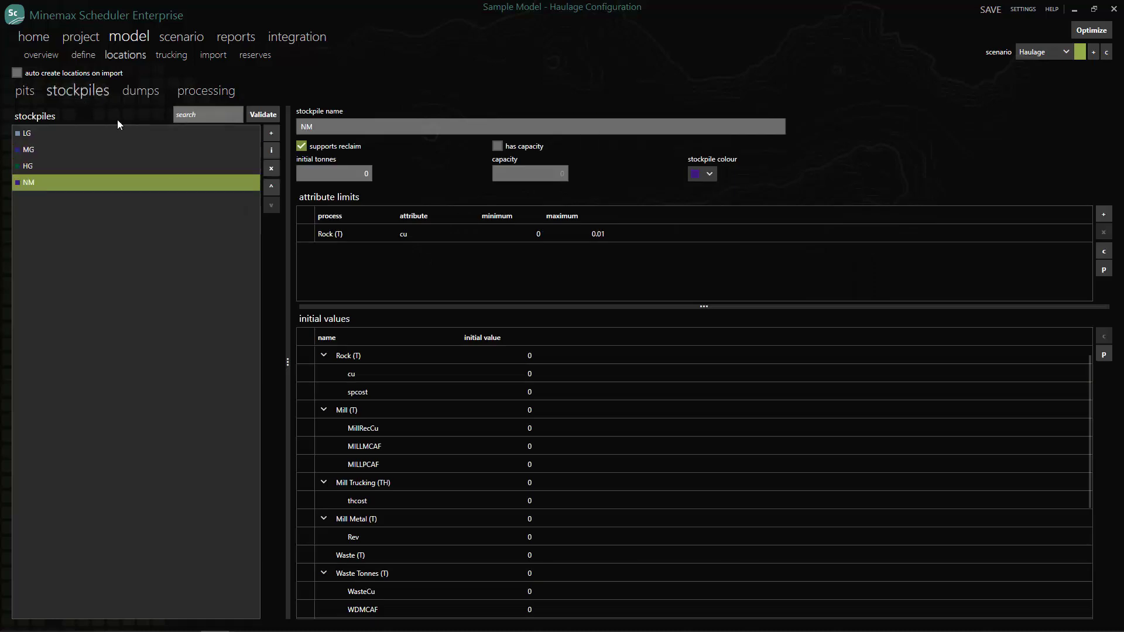
{"action": "left_click", "coordinate": [138, 95]}
{"action": "left_click", "coordinate": [199, 92]}
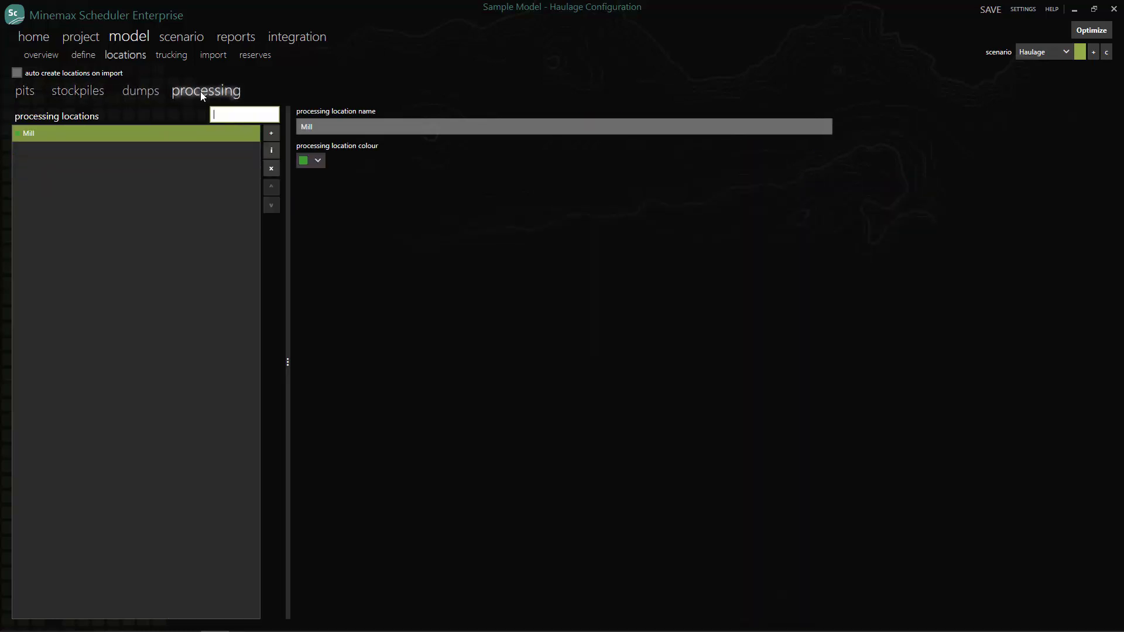
Tab through Truck1's capacity, on-bench speeds and default loading, spotting and queueing times.
{"action": "left_click", "coordinate": [166, 54]}
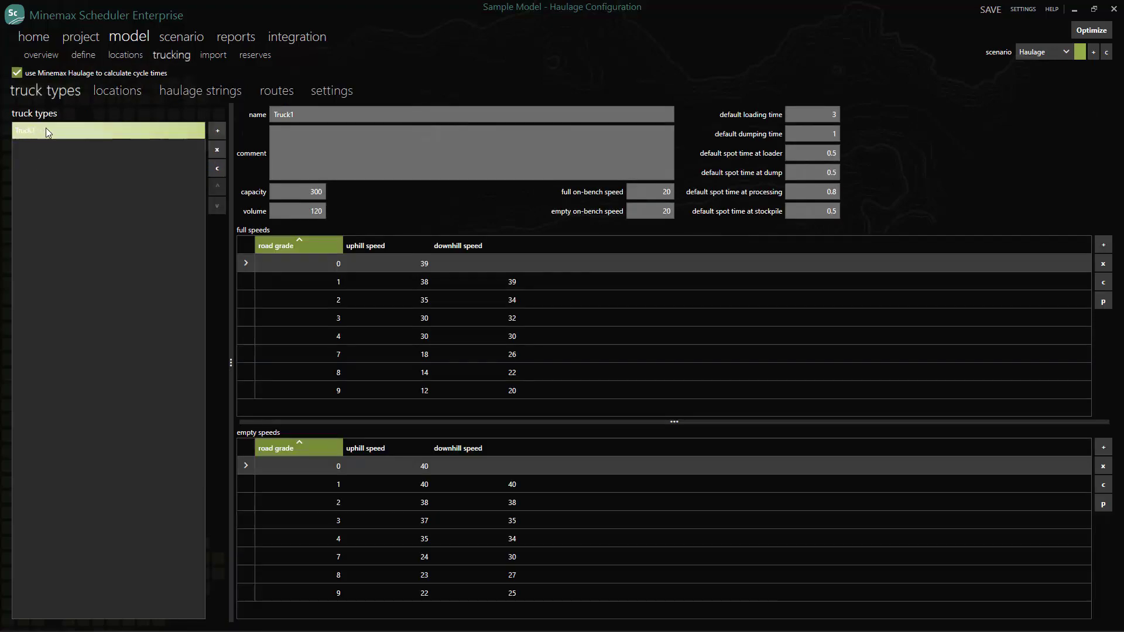
{"action": "left_click", "coordinate": [294, 194]}
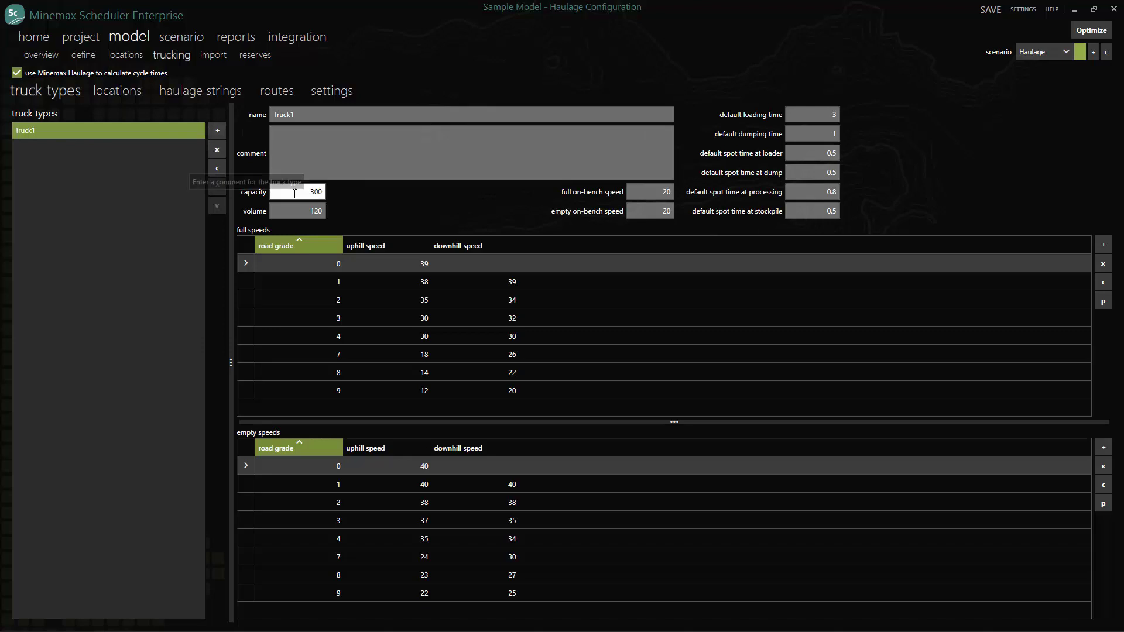
{"action": "key", "text": "Tab"}
{"action": "key", "text": "Tab"}
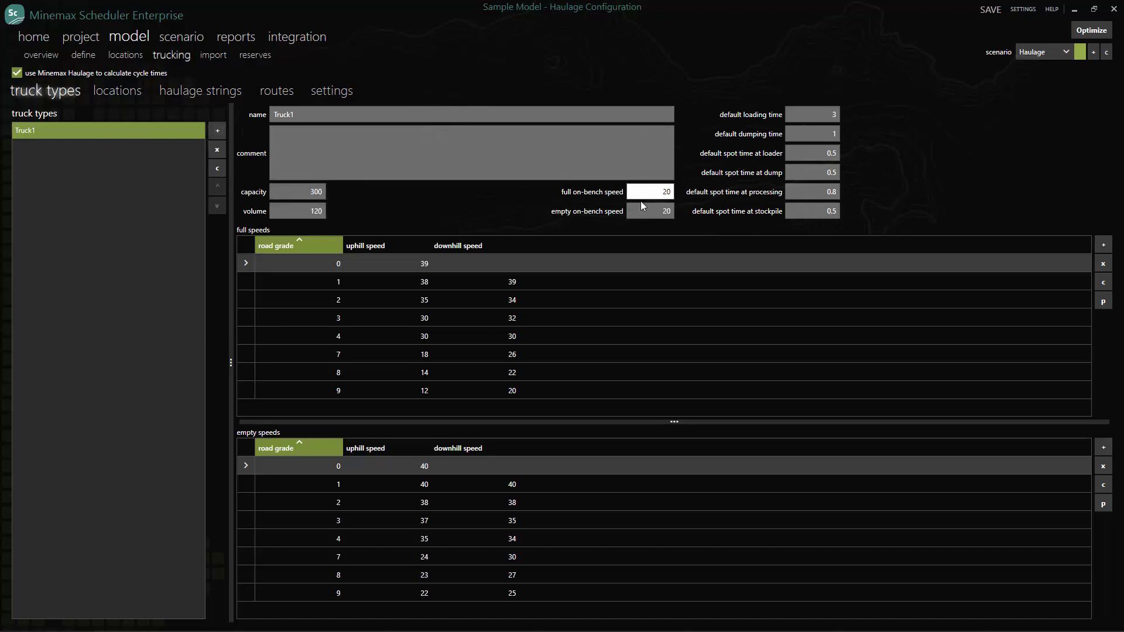
{"action": "key", "text": "Tab"}
{"action": "key", "text": "Tab"}
{"action": "key", "text": "Tab"}
{"action": "left_click", "coordinate": [802, 214]}
Check the Mill, WDUMP2 and LG coordinates in trucking locations, then show the haulage strings page.
{"action": "left_click", "coordinate": [111, 89]}
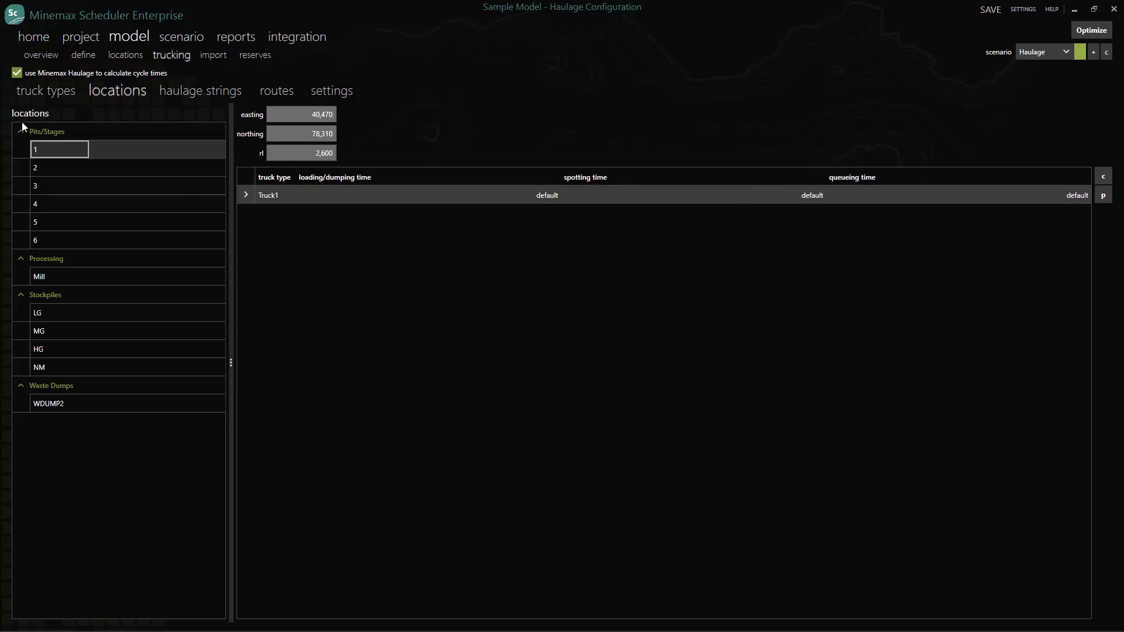
{"action": "left_click", "coordinate": [48, 281]}
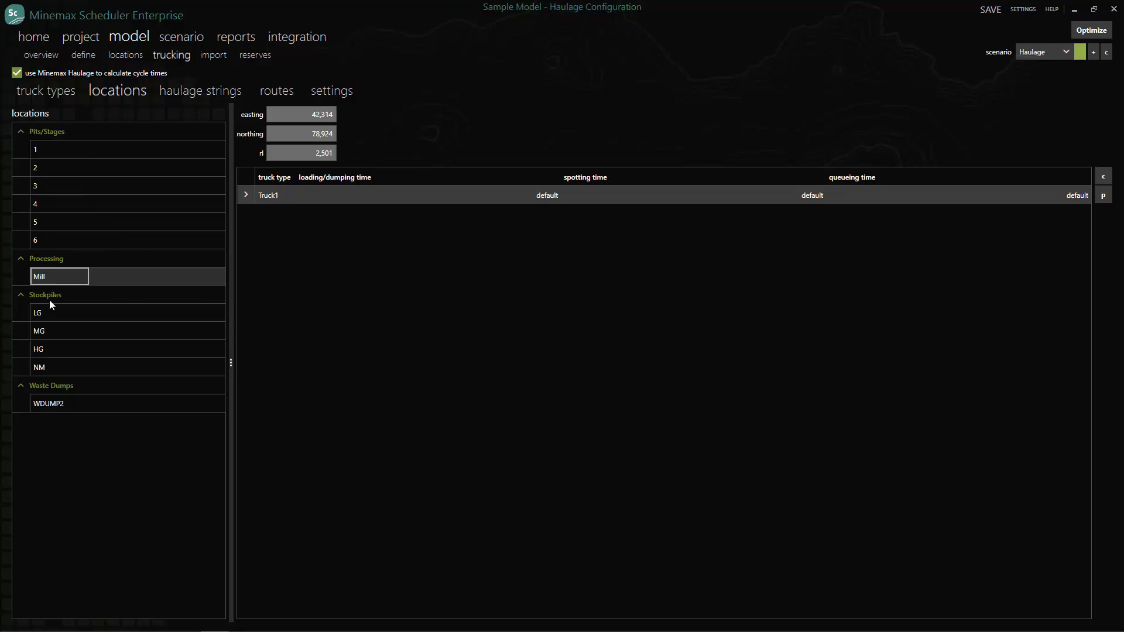
{"action": "left_click", "coordinate": [58, 404]}
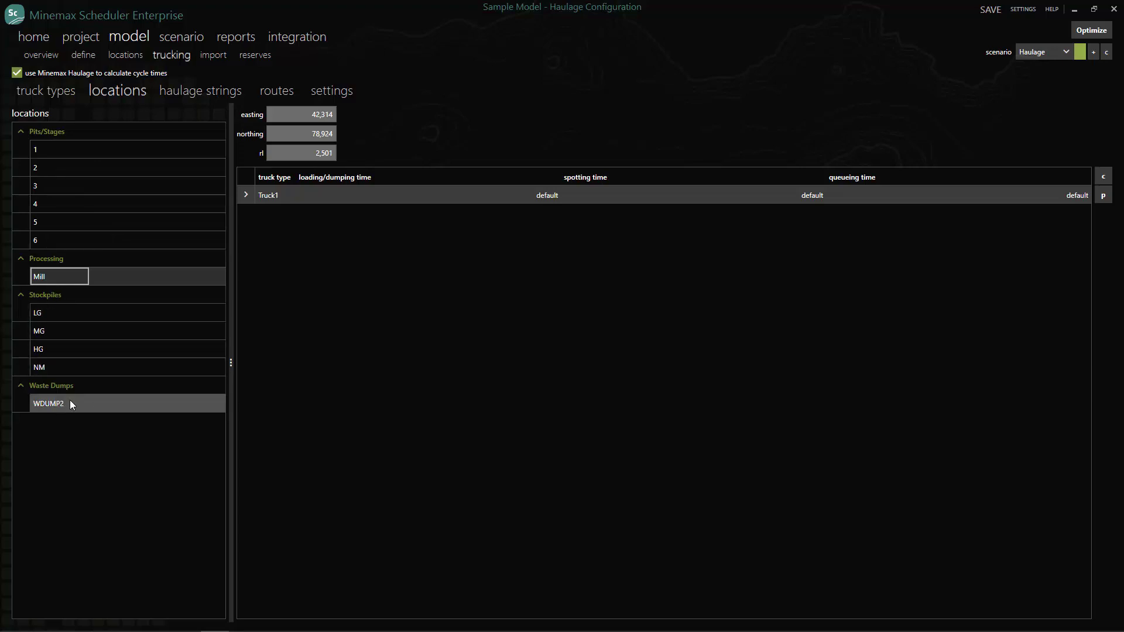
{"action": "left_click", "coordinate": [82, 316]}
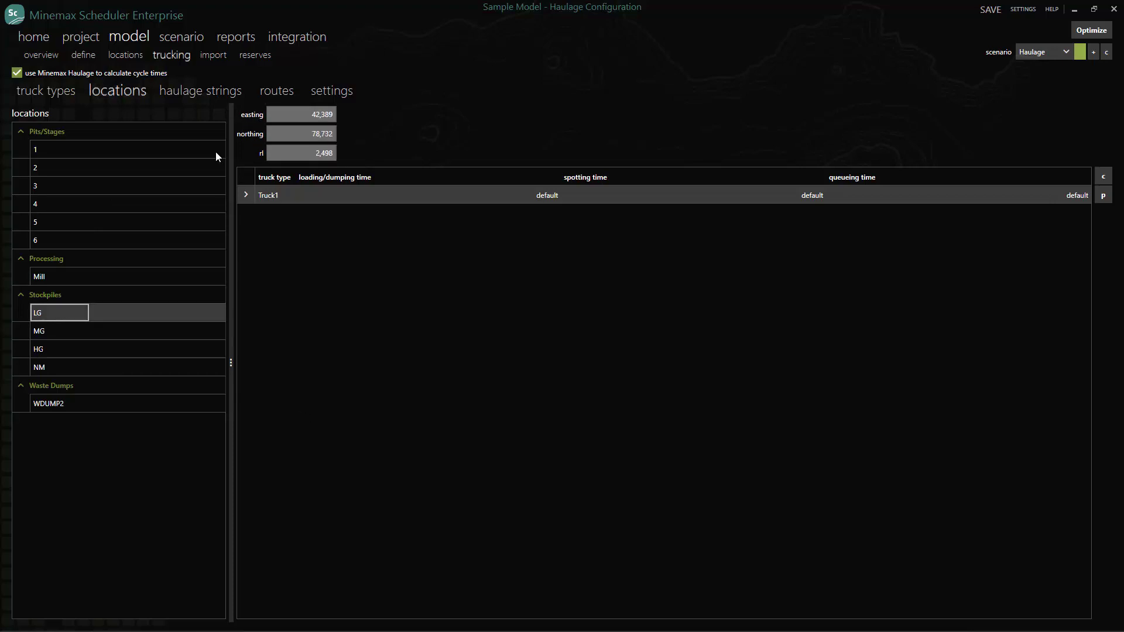
{"action": "left_click", "coordinate": [184, 93]}
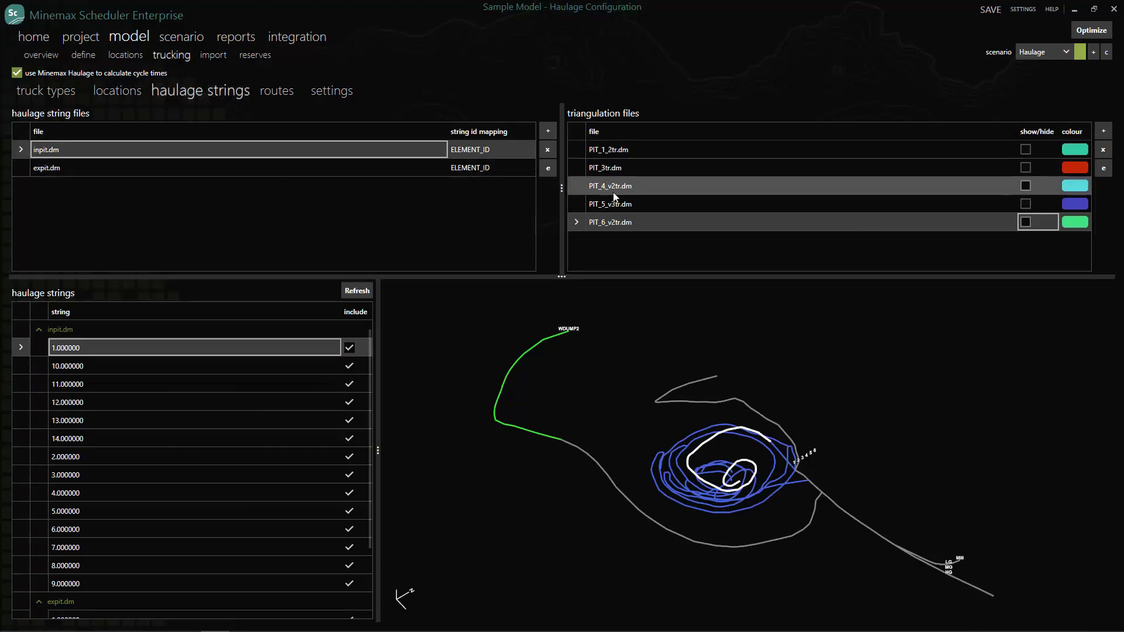
Show the PIT_6_v2tr.dm surface in 3D and highlight inpit strings 2.000000 and 3.000000.
{"action": "left_click", "coordinate": [1026, 222]}
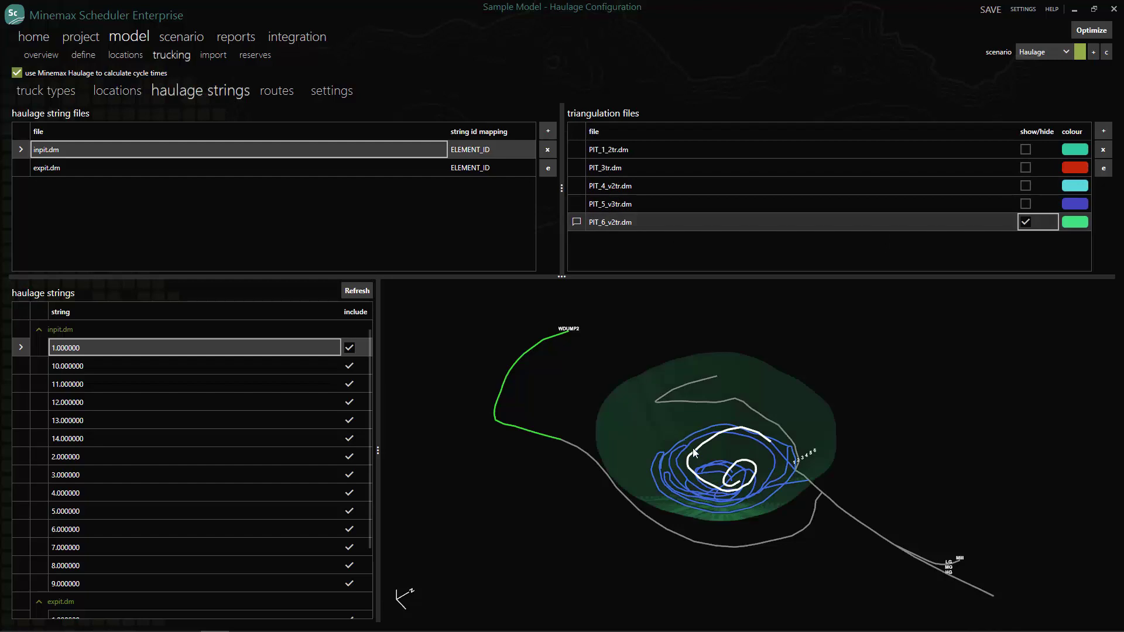
{"action": "scroll", "coordinate": [723, 441], "scroll_direction": "up", "scroll_amount": 3}
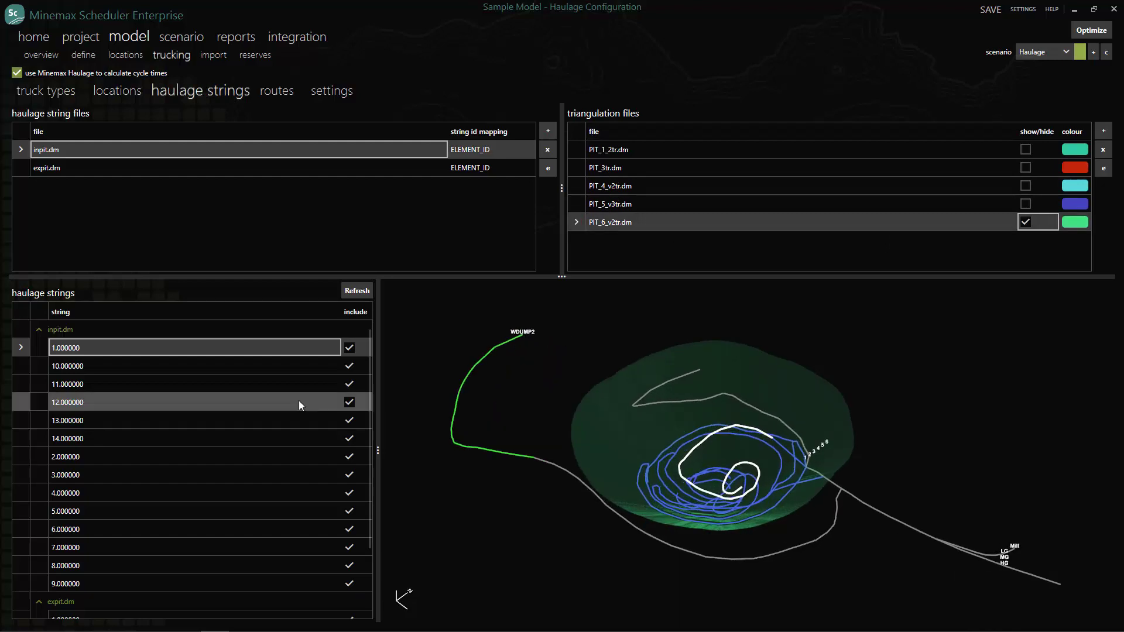
{"action": "left_click", "coordinate": [150, 459]}
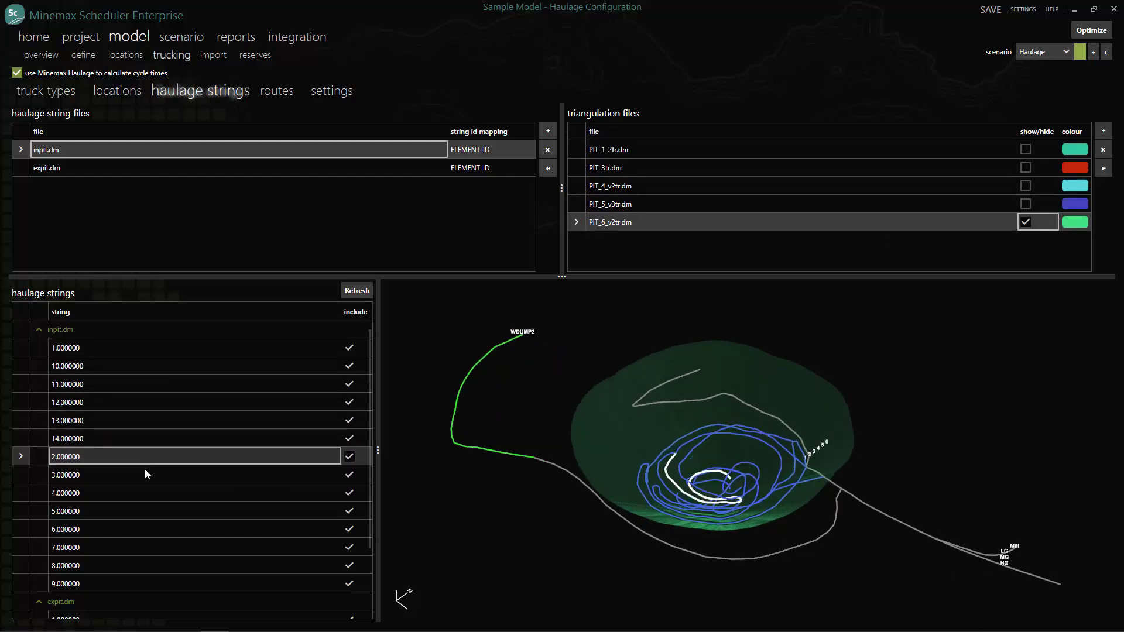
{"action": "left_click", "coordinate": [145, 472]}
{"action": "scroll", "coordinate": [675, 502], "scroll_direction": "up", "scroll_amount": 2}
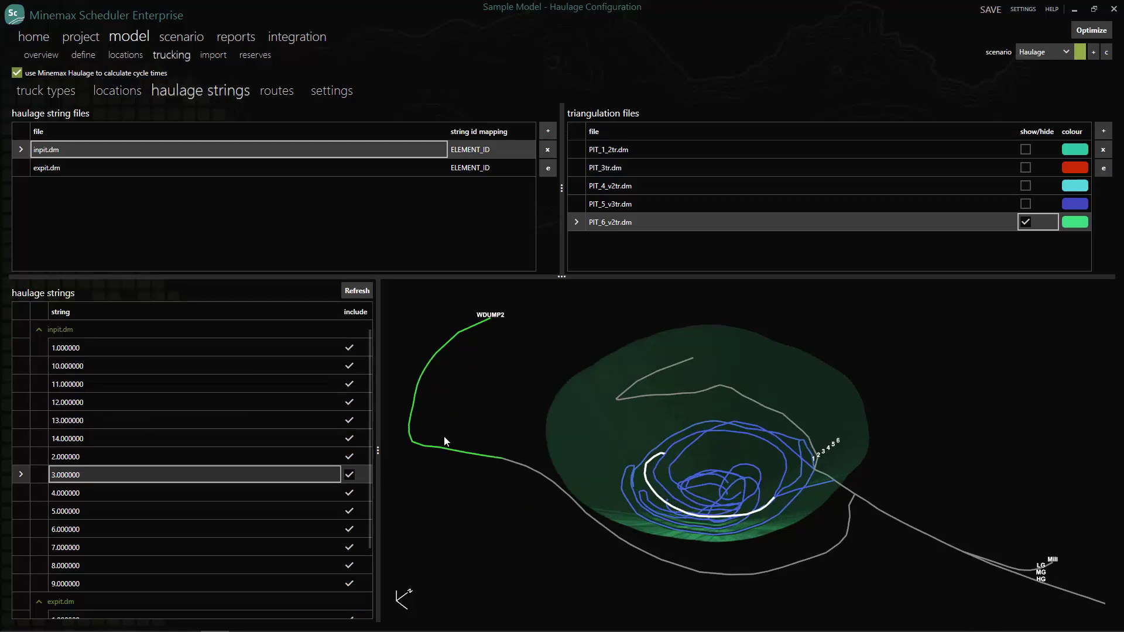
Assign ramp strings 14, 2, 3 and 4 to pit 3 on the routes page.
{"action": "left_click", "coordinate": [276, 91]}
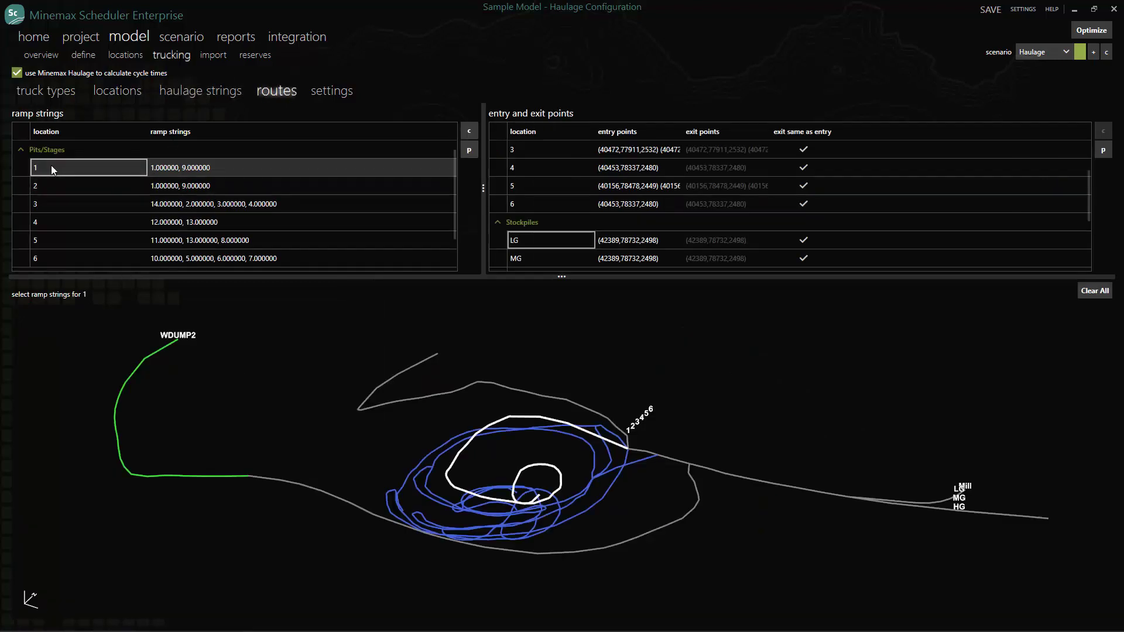
{"action": "left_click", "coordinate": [64, 205]}
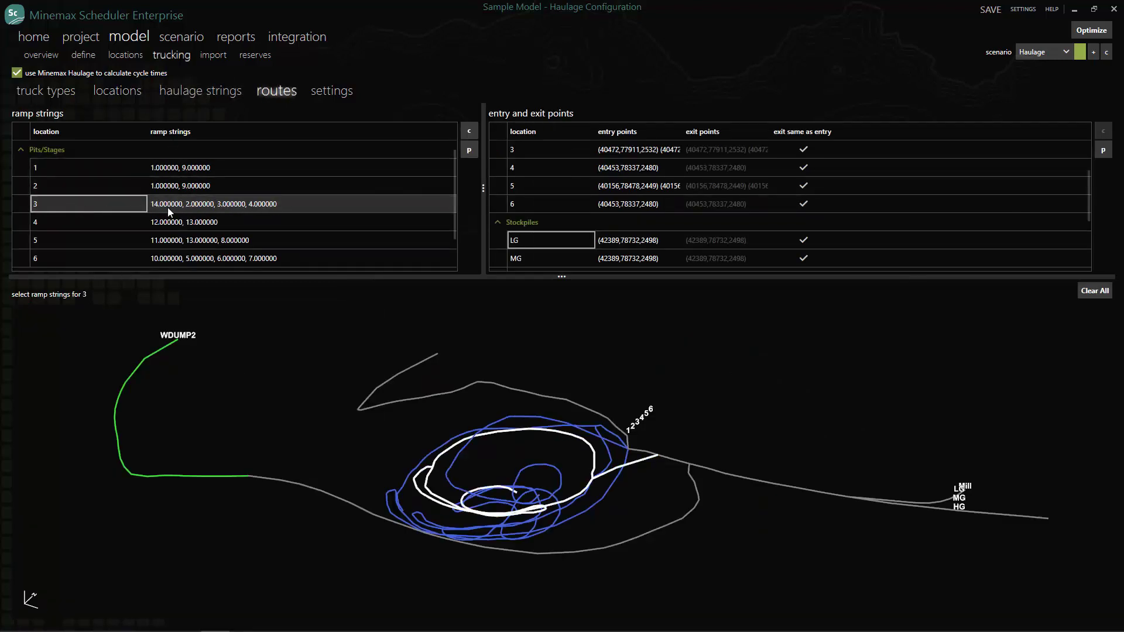
{"action": "left_click", "coordinate": [177, 206]}
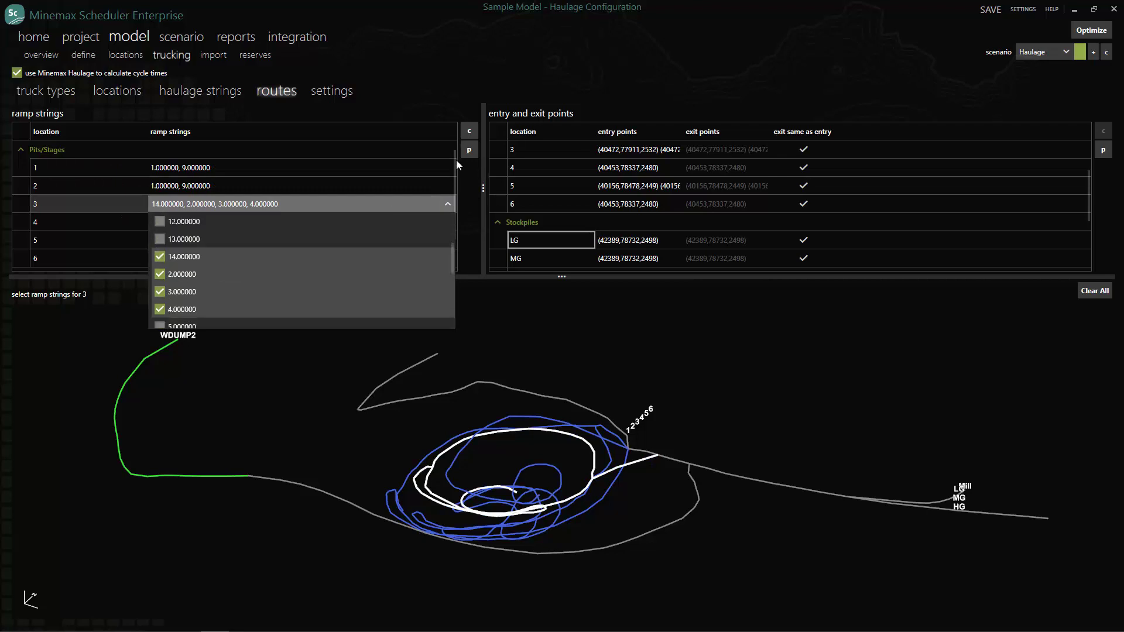
Check entry points for pits 3, 5, 6 and the LG stockpile, then bring up the block import mappings.
{"action": "left_click", "coordinate": [495, 144]}
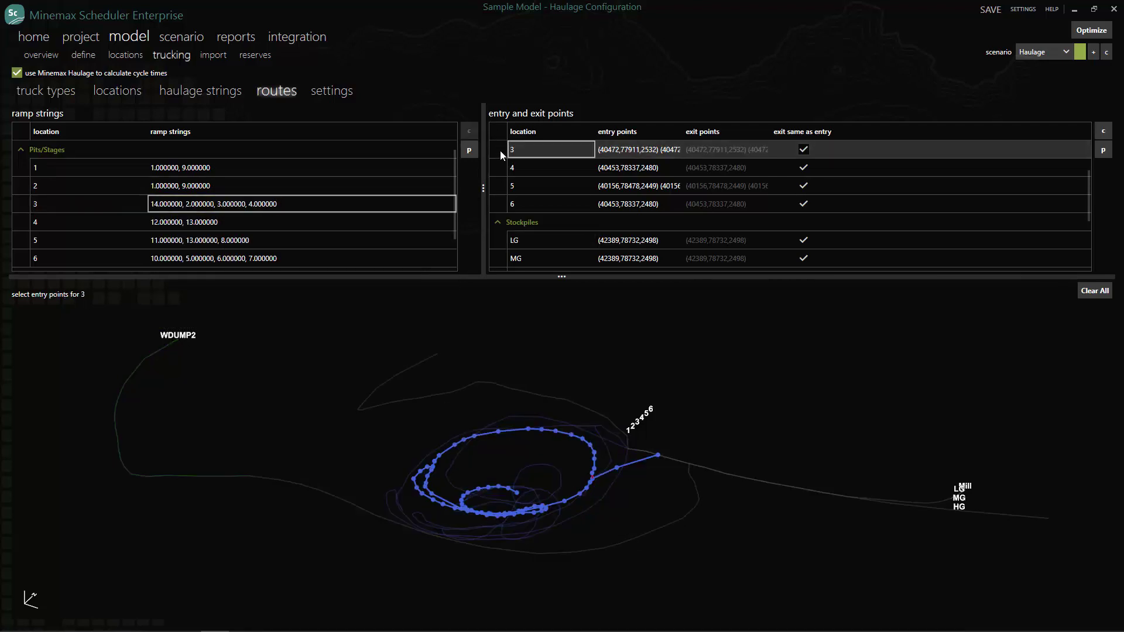
{"action": "scroll", "coordinate": [532, 537], "scroll_direction": "up", "scroll_amount": 1}
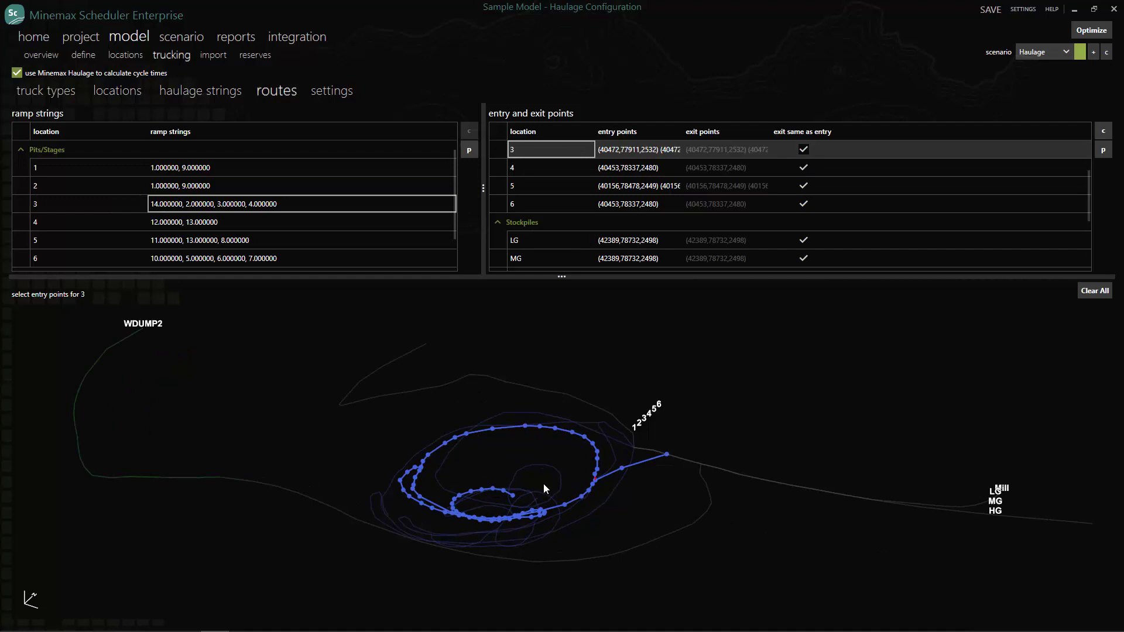
{"action": "left_click", "coordinate": [502, 168]}
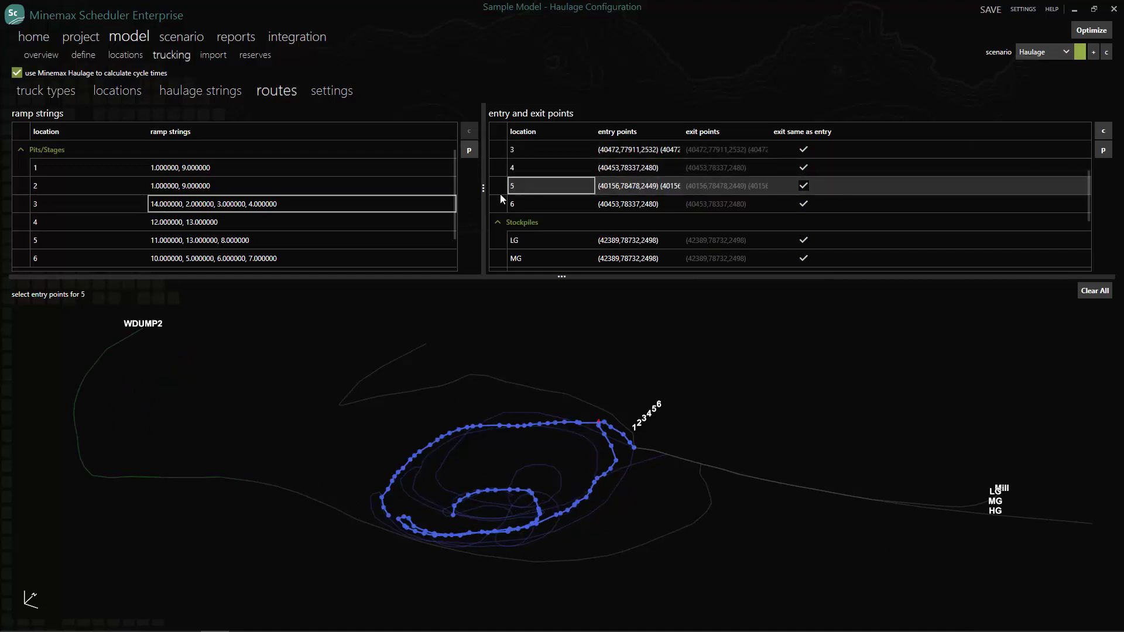
{"action": "left_click", "coordinate": [500, 209]}
{"action": "left_click", "coordinate": [527, 243]}
{"action": "mouse_move", "coordinate": [468, 487]}
{"action": "left_mouse_down"}
{"action": "mouse_move", "coordinate": [403, 487]}
{"action": "mouse_move", "coordinate": [487, 504]}
{"action": "mouse_move", "coordinate": [489, 517]}
{"action": "mouse_move", "coordinate": [480, 489]}
{"action": "left_mouse_up"}
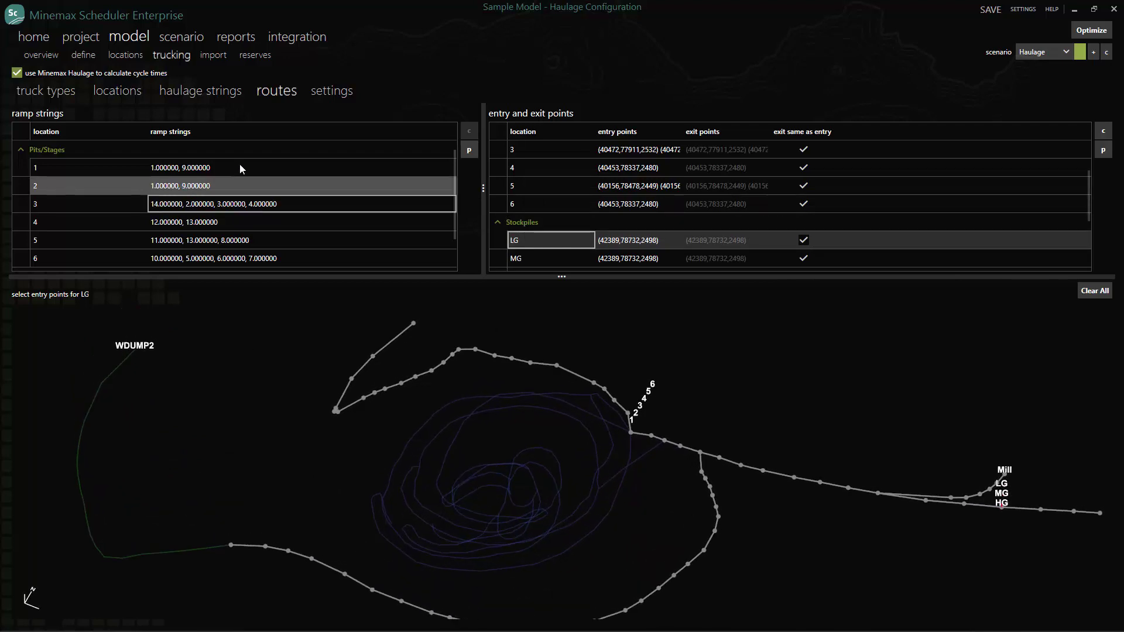
{"action": "left_click", "coordinate": [216, 58]}
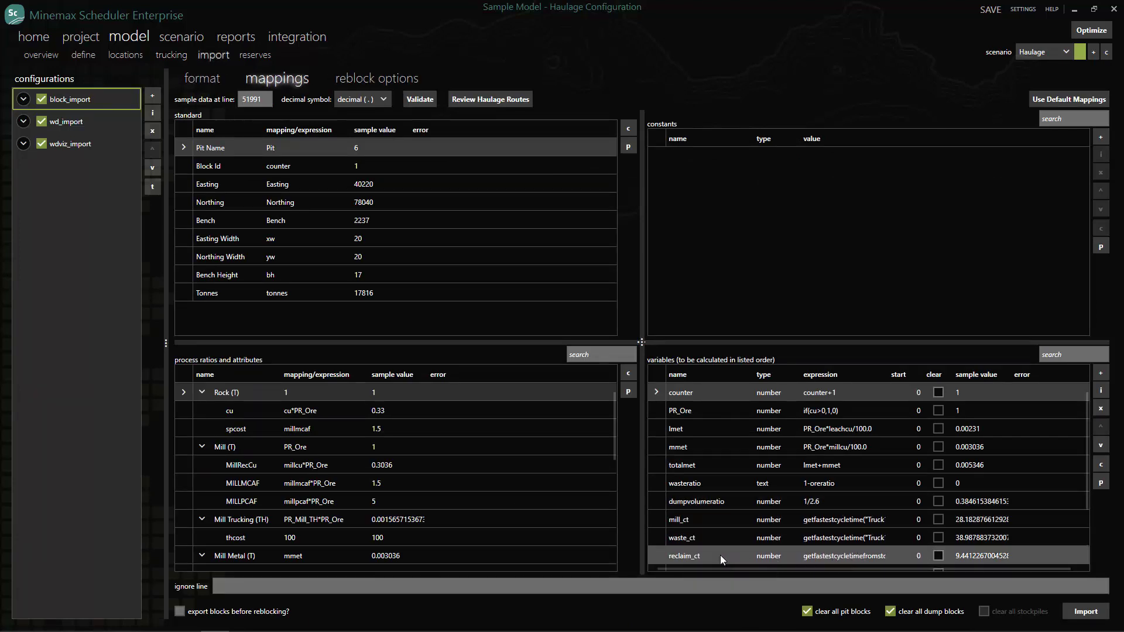
{"action": "left_click", "coordinate": [469, 99]}
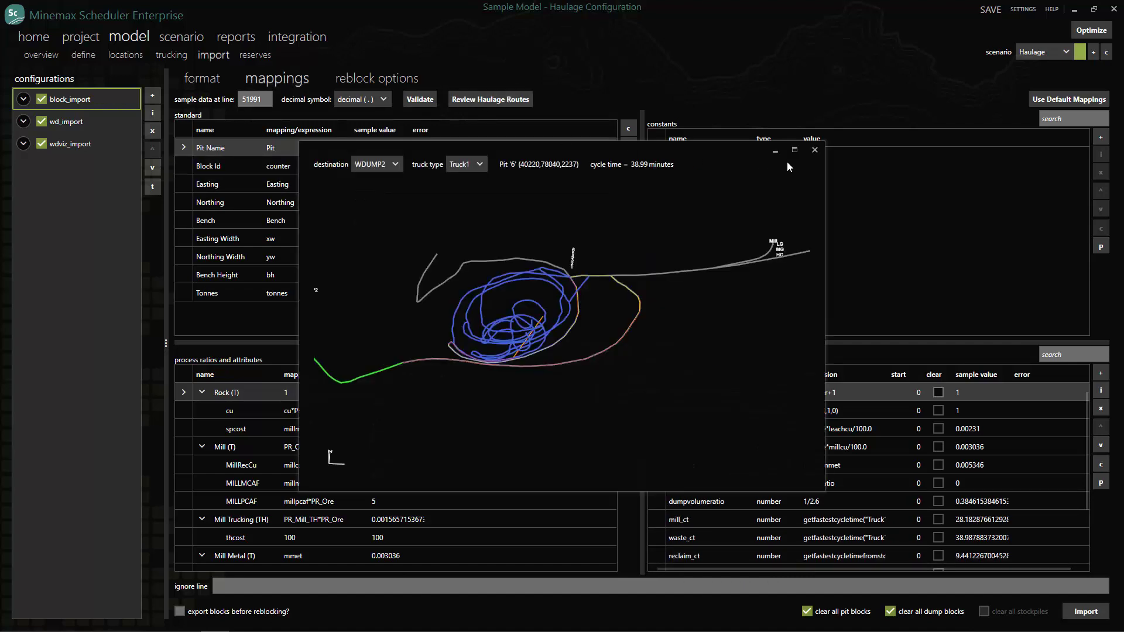
{"action": "left_click", "coordinate": [795, 151]}
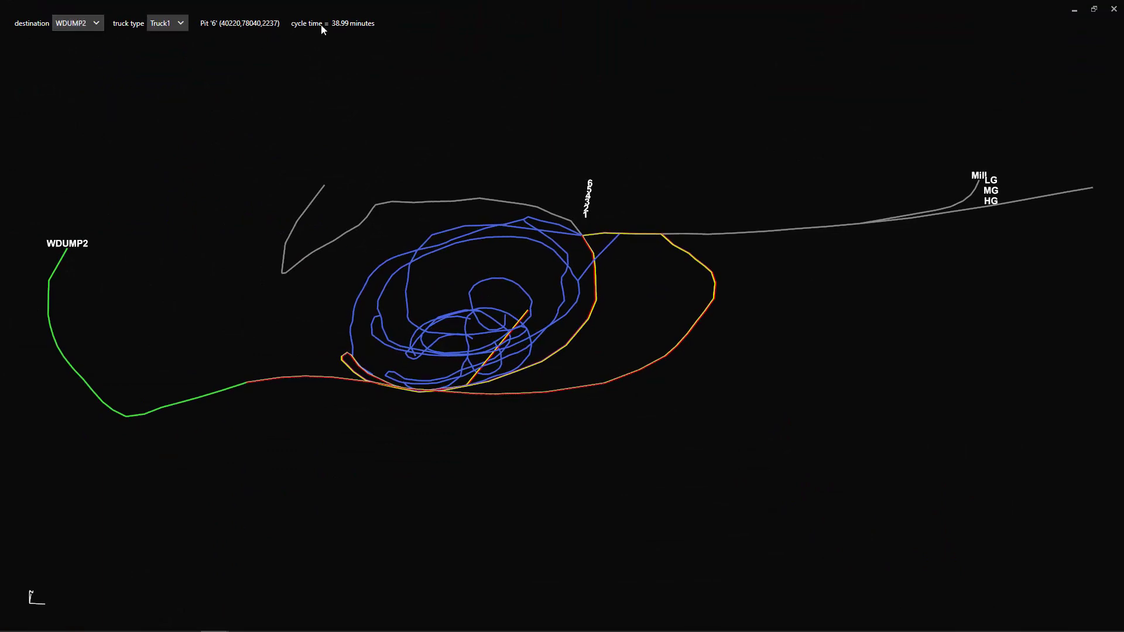
{"action": "left_click", "coordinate": [94, 22]}
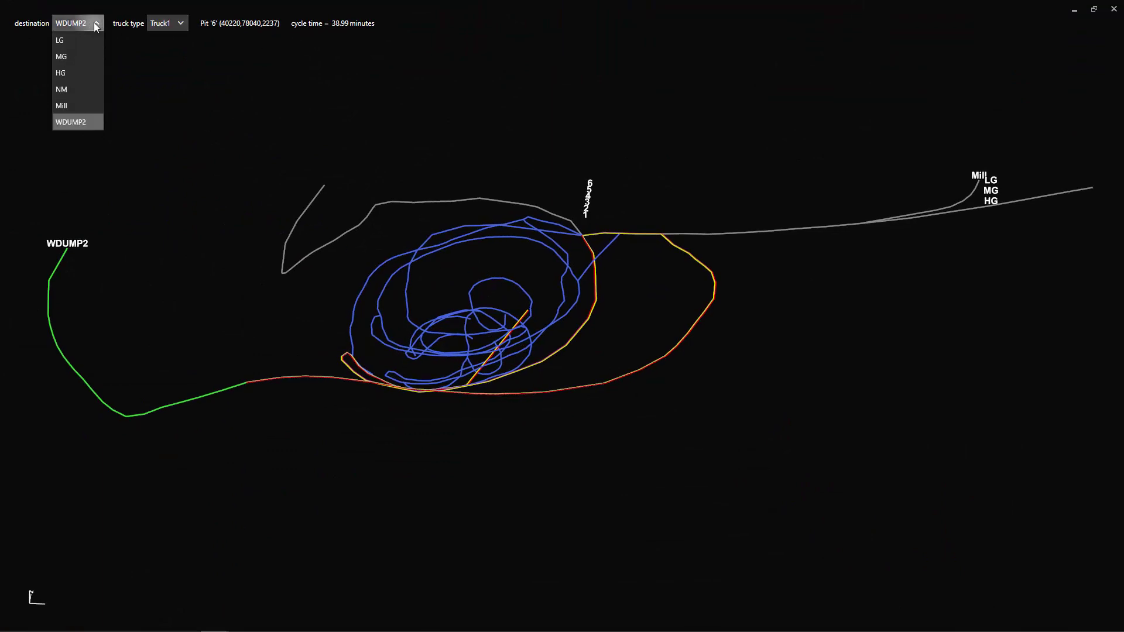
{"action": "left_click", "coordinate": [71, 107]}
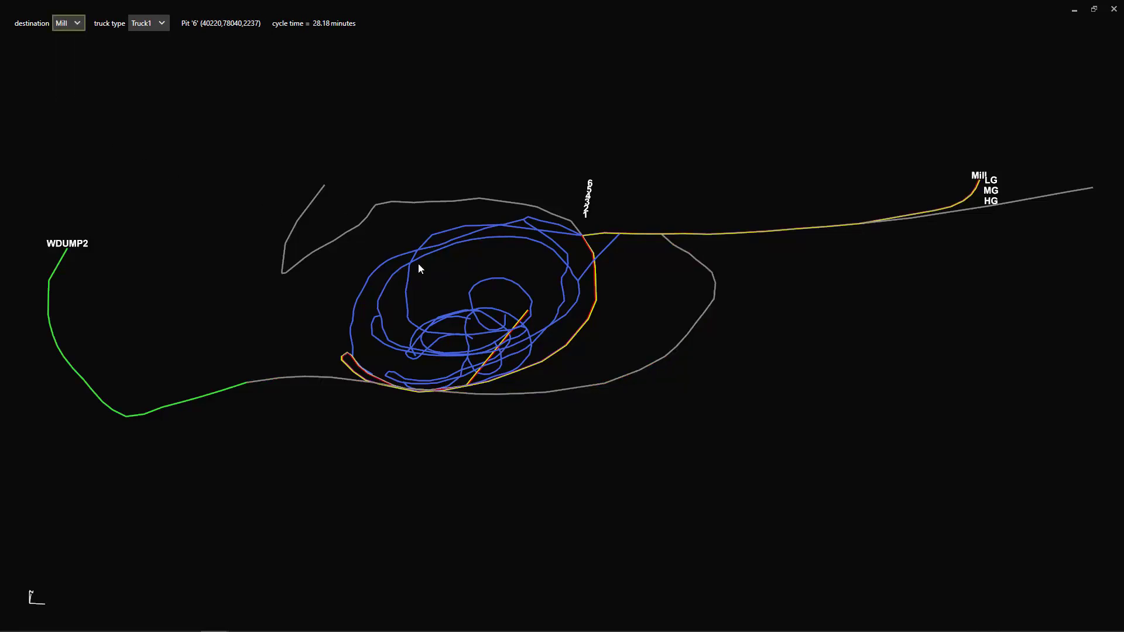
{"action": "mouse_move", "coordinate": [419, 268]}
{"action": "left_mouse_down"}
{"action": "mouse_move", "coordinate": [472, 277]}
{"action": "mouse_move", "coordinate": [448, 311]}
{"action": "mouse_move", "coordinate": [491, 334]}
{"action": "mouse_move", "coordinate": [495, 352]}
{"action": "left_mouse_up"}
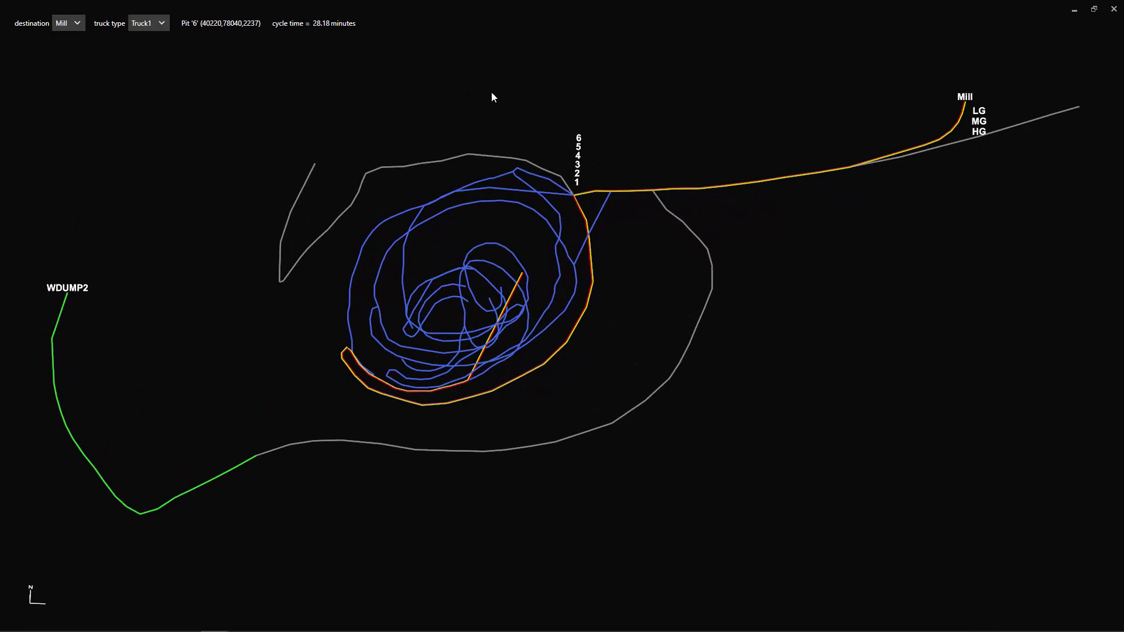
Close the haulage route review window.
{"action": "left_click", "coordinate": [1115, 9]}
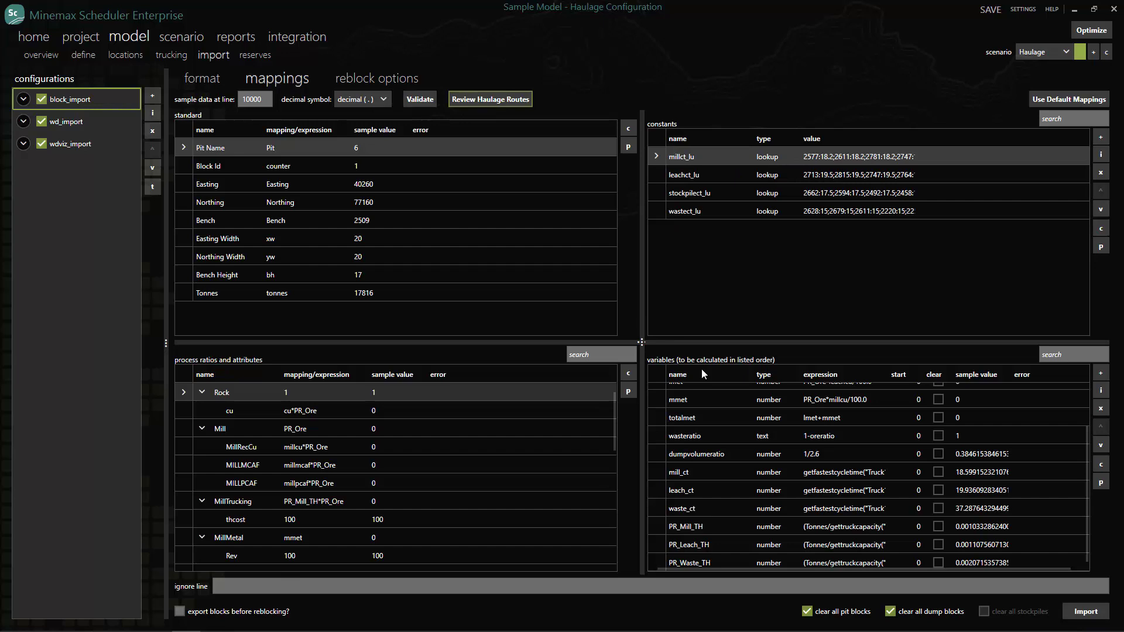
In reserves, filter the 3D model to pit 2, then pit 3, then all pits and the dump.
{"action": "left_click", "coordinate": [256, 54]}
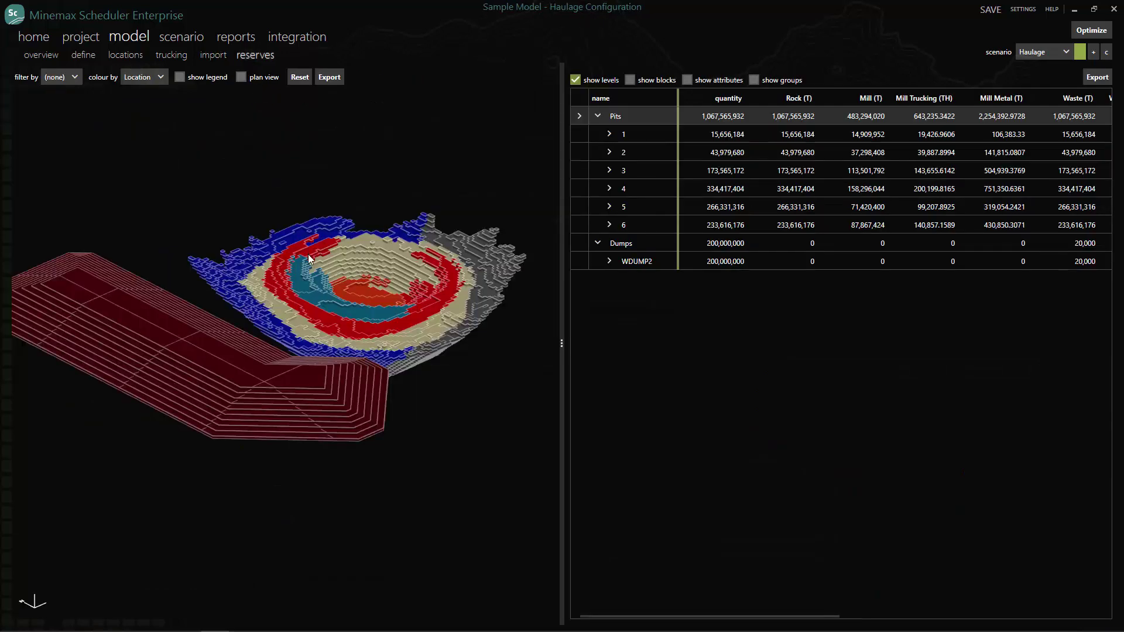
{"action": "left_click_drag", "start_coordinate": [278, 179], "coordinate": [281, 262]}
{"action": "left_click", "coordinate": [75, 78]}
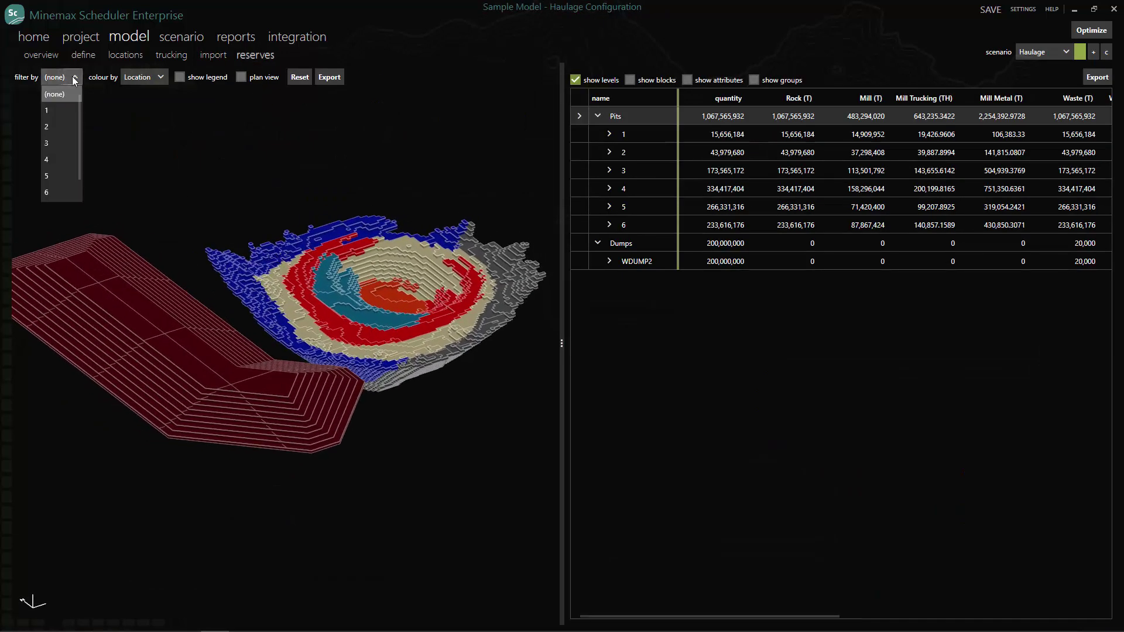
{"action": "left_click", "coordinate": [50, 126]}
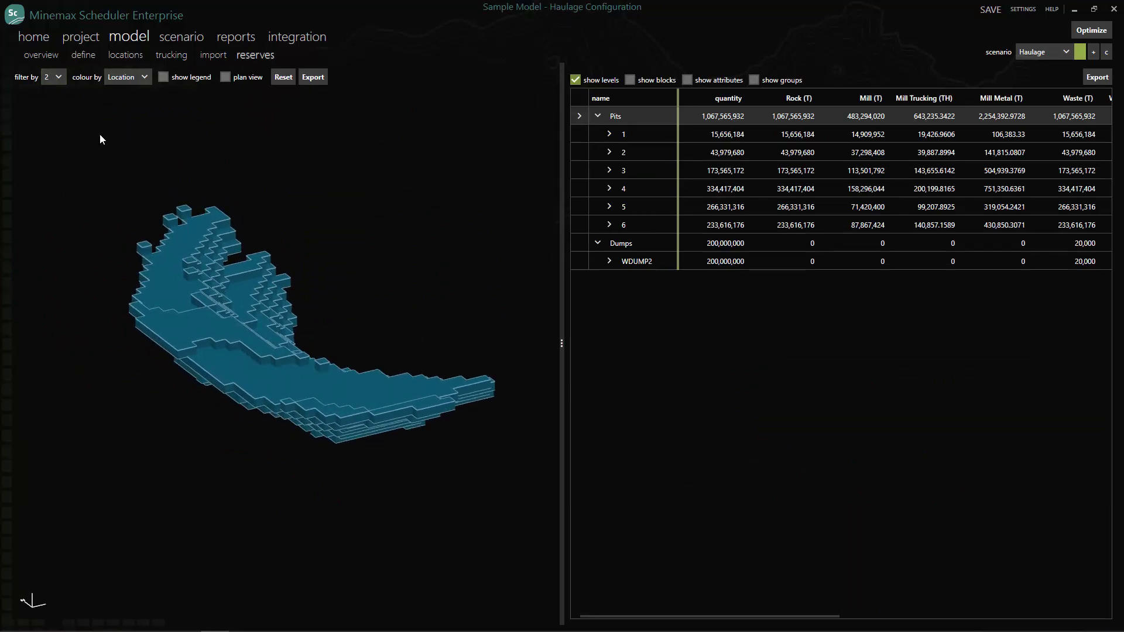
{"action": "left_click", "coordinate": [61, 80]}
{"action": "left_click", "coordinate": [45, 142]}
{"action": "mouse_move", "coordinate": [104, 166]}
{"action": "left_mouse_down"}
{"action": "mouse_move", "coordinate": [245, 223]}
{"action": "mouse_move", "coordinate": [155, 160]}
{"action": "left_mouse_up"}
{"action": "left_click", "coordinate": [59, 76]}
{"action": "left_click", "coordinate": [48, 97]}
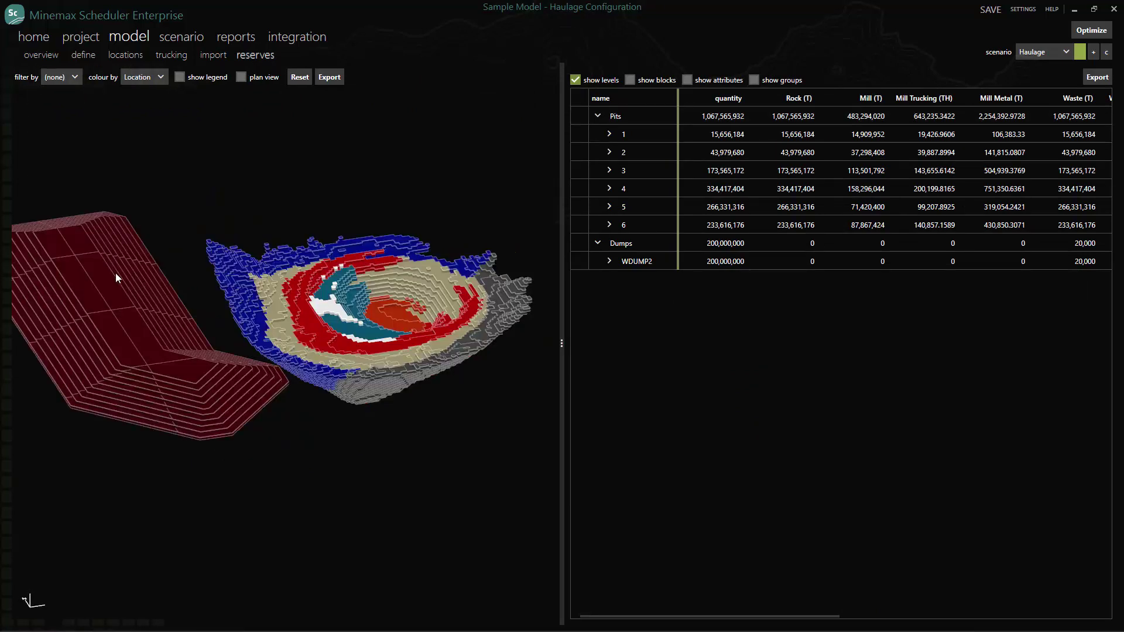
{"action": "mouse_move", "coordinate": [115, 273]}
{"action": "left_mouse_down"}
{"action": "mouse_move", "coordinate": [165, 292]}
{"action": "mouse_move", "coordinate": [229, 292]}
{"action": "mouse_move", "coordinate": [213, 293]}
{"action": "left_mouse_up"}
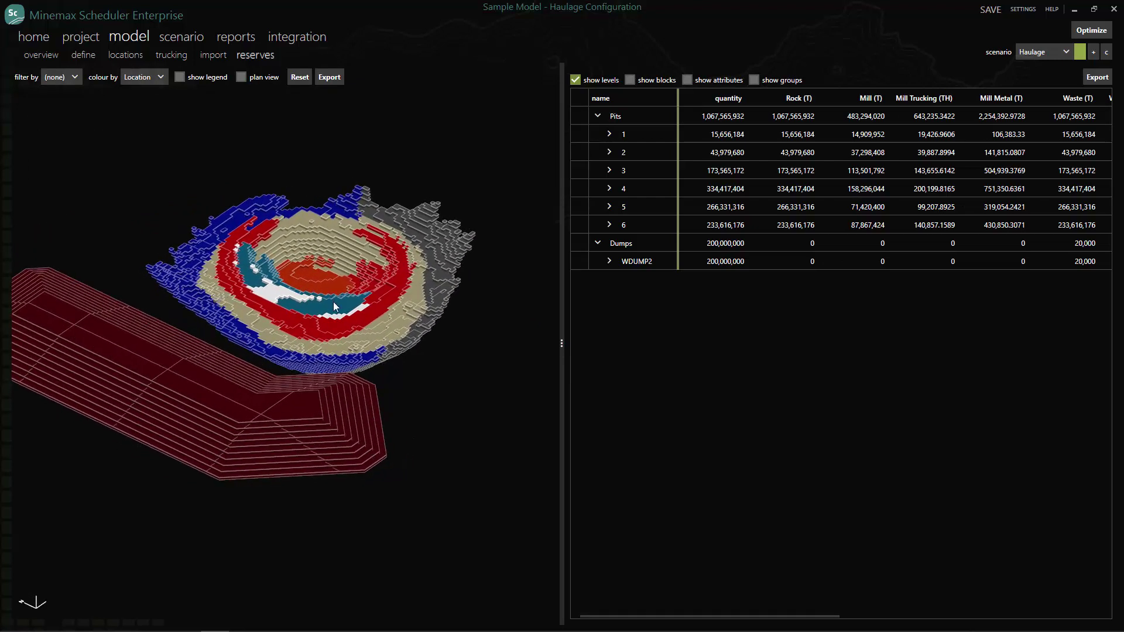
Expand pit 2 and inspect its bench levels down to the deepest, then collapse it.
{"action": "left_click", "coordinate": [608, 152]}
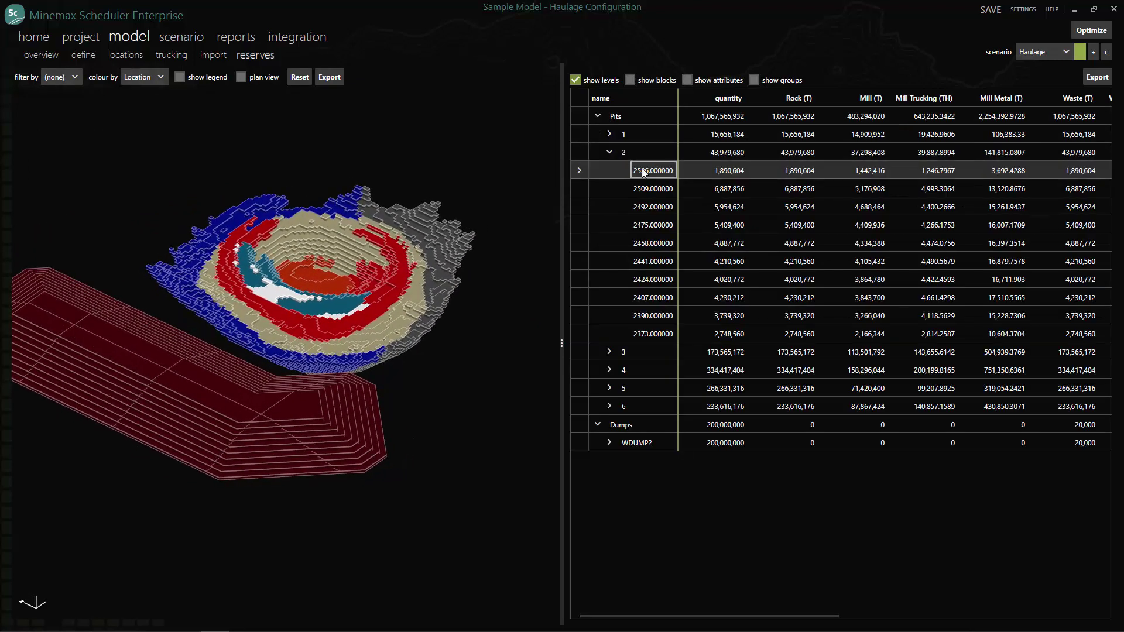
{"action": "left_click", "coordinate": [642, 189]}
{"action": "left_click", "coordinate": [643, 226]}
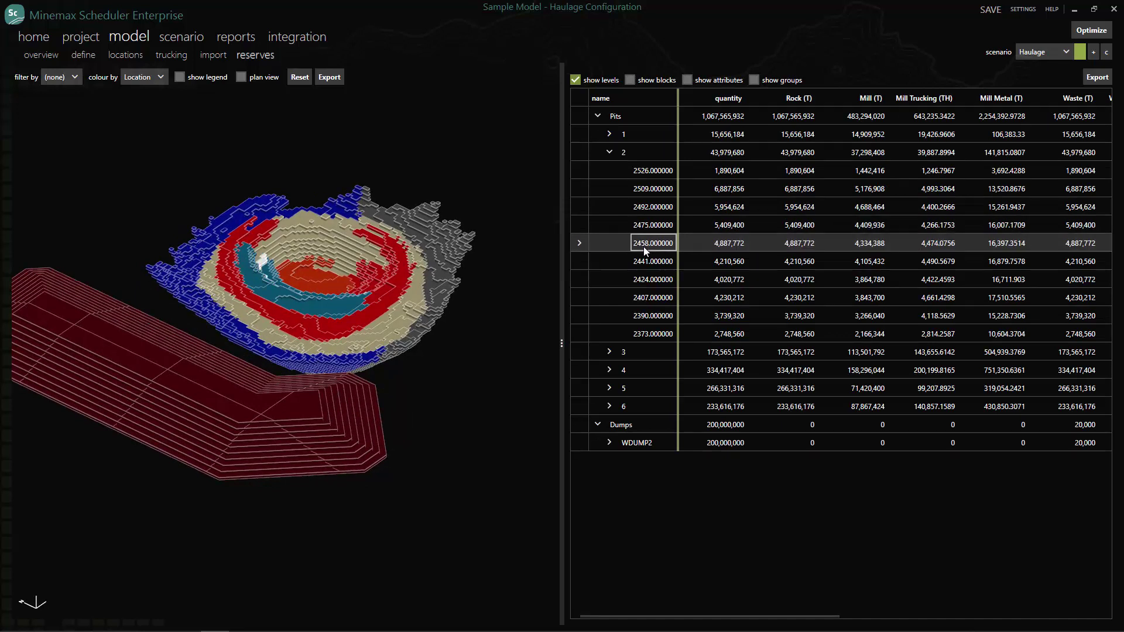
{"action": "left_click", "coordinate": [645, 264]}
{"action": "left_click", "coordinate": [644, 298]}
{"action": "left_click", "coordinate": [644, 334]}
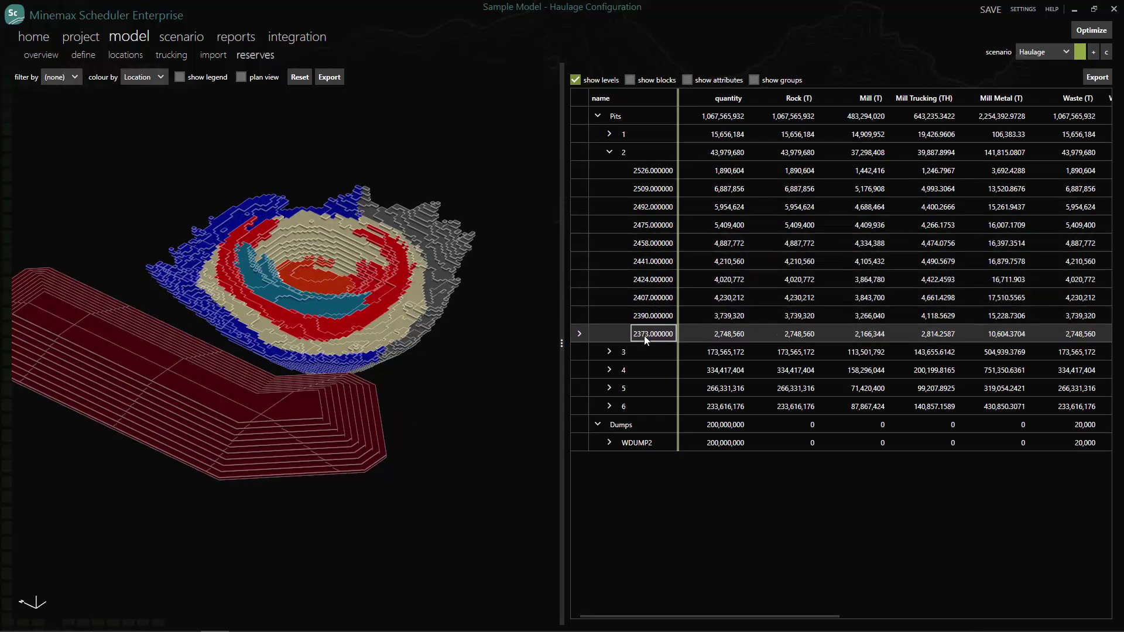
{"action": "left_click", "coordinate": [609, 152]}
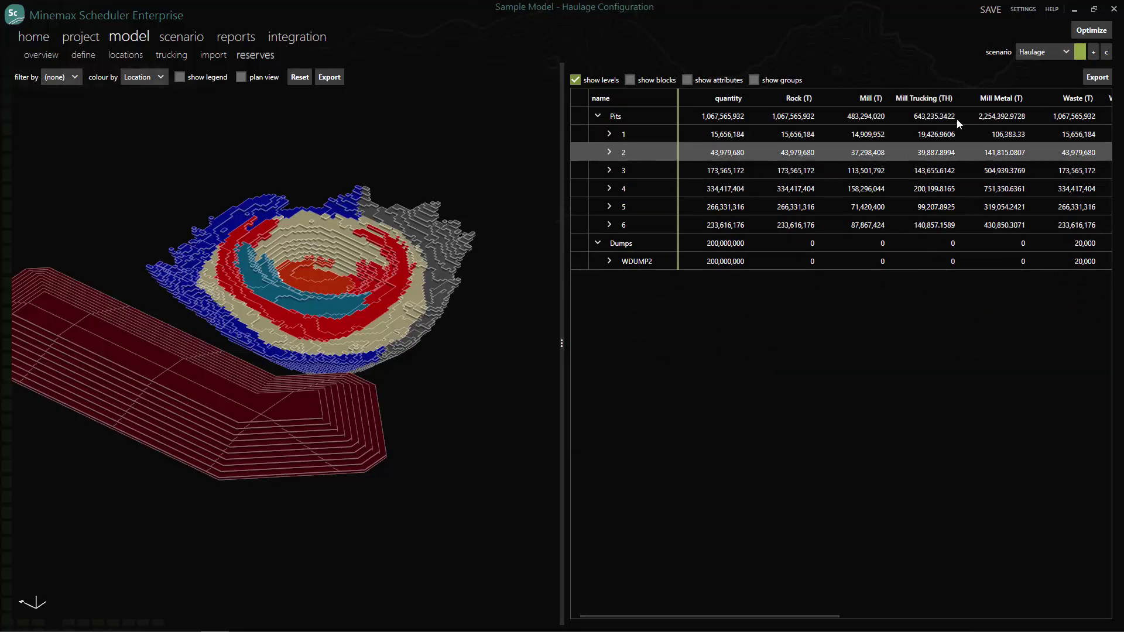
Run the Haulage optimization to completion and go to the report dashboards.
{"action": "left_click", "coordinate": [1092, 31]}
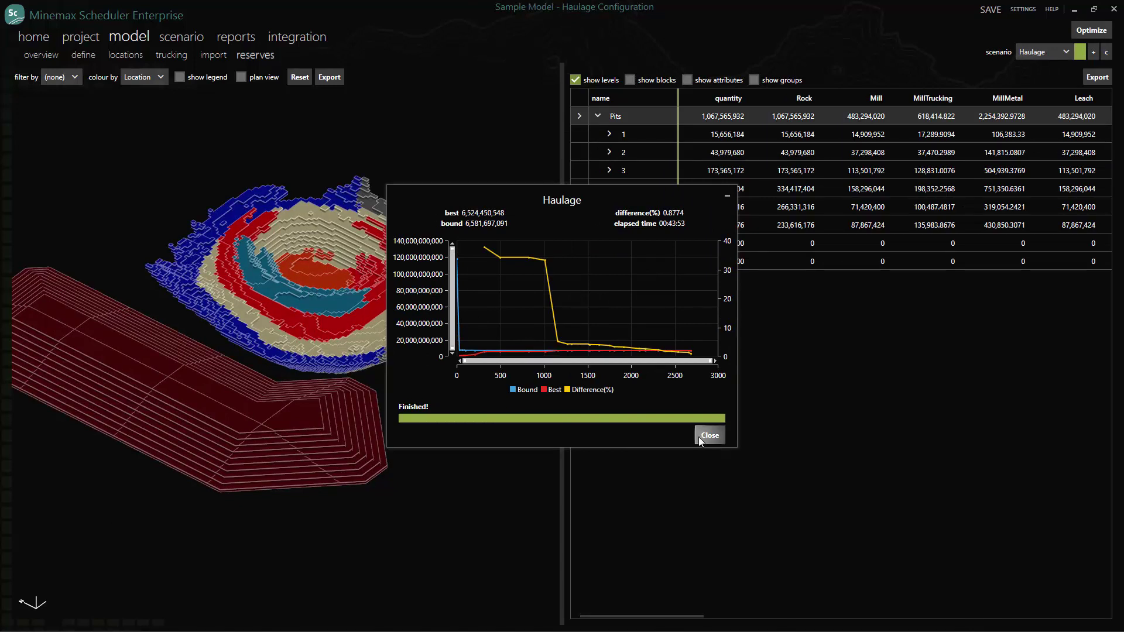
{"action": "left_click", "coordinate": [706, 437]}
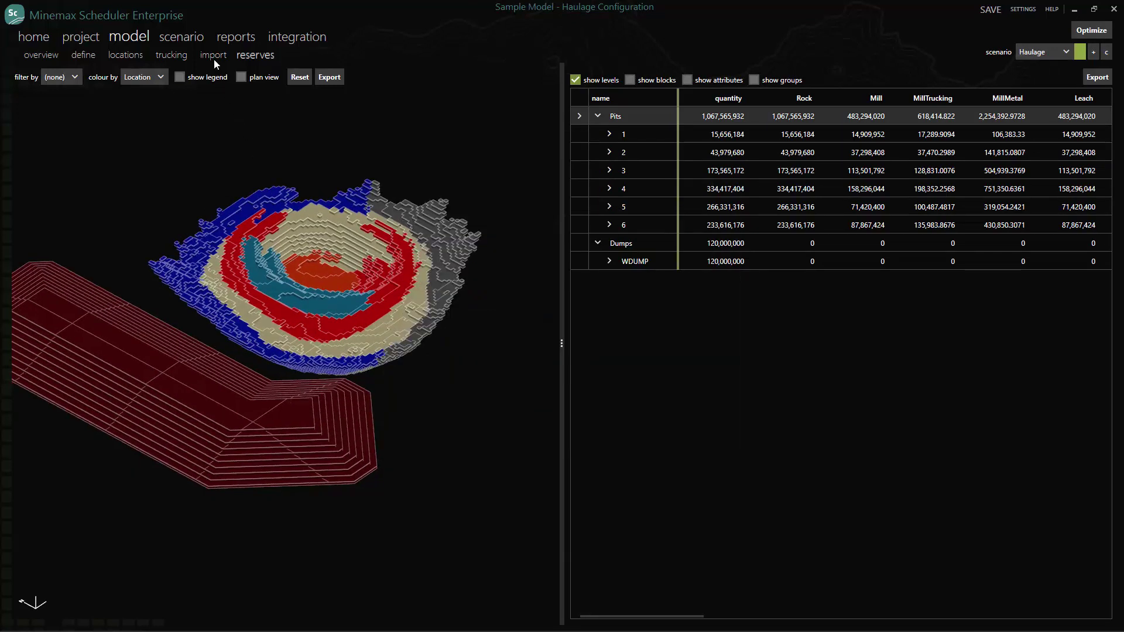
{"action": "left_click", "coordinate": [233, 35]}
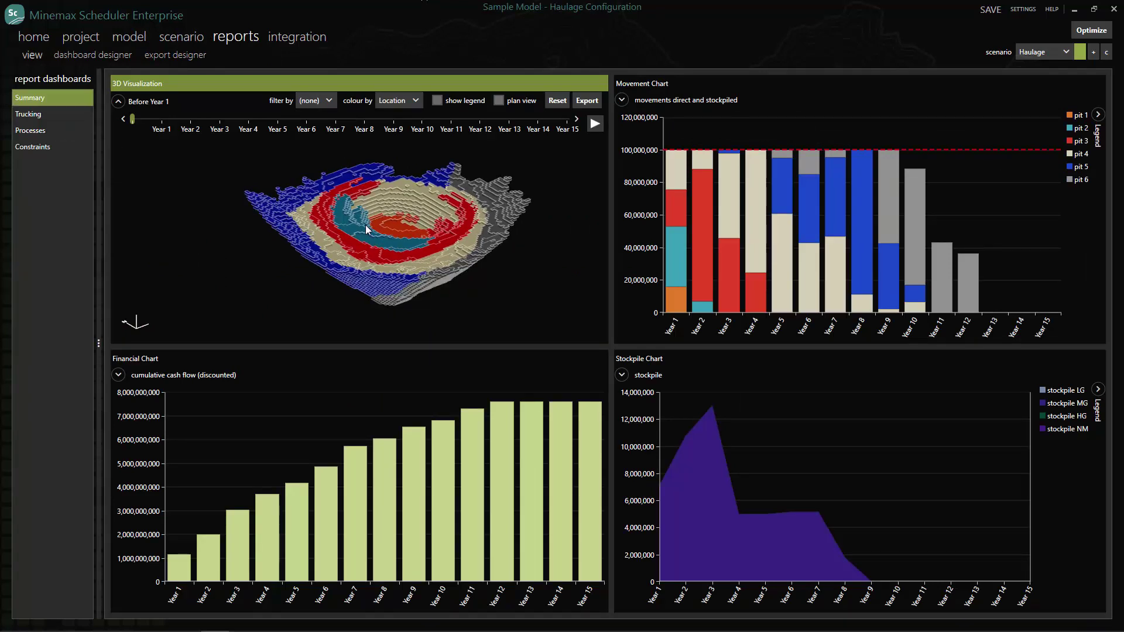
Rotate the 3D pit, animate the mining sequence by year, then view the Trucking dashboard.
{"action": "left_click_drag", "start_coordinate": [365, 225], "coordinate": [365, 238]}
{"action": "left_click", "coordinate": [595, 123]}
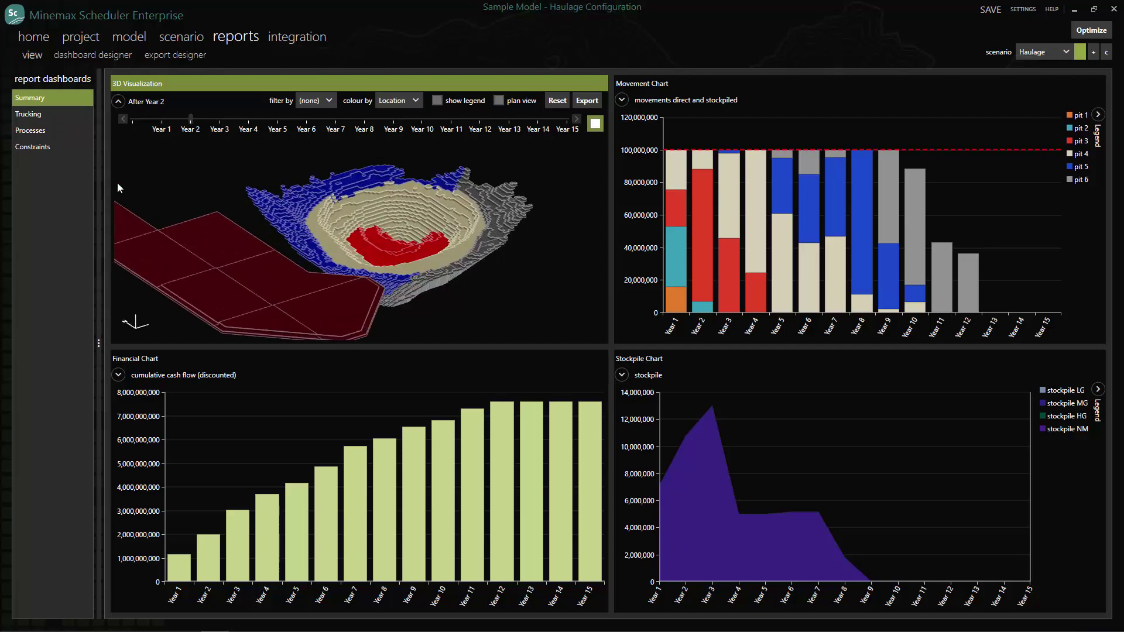
{"action": "left_click", "coordinate": [65, 119]}
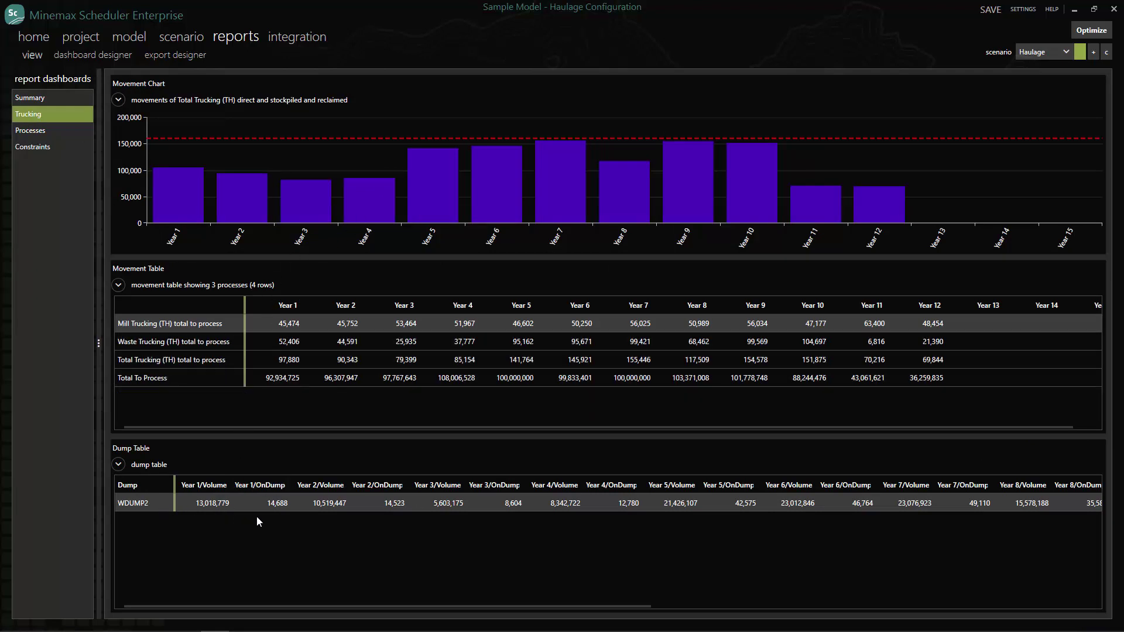
Review the Processes dashboard's Mill Cu chart, then show the Constraints limits-versus-actuals table.
{"action": "left_click", "coordinate": [41, 131]}
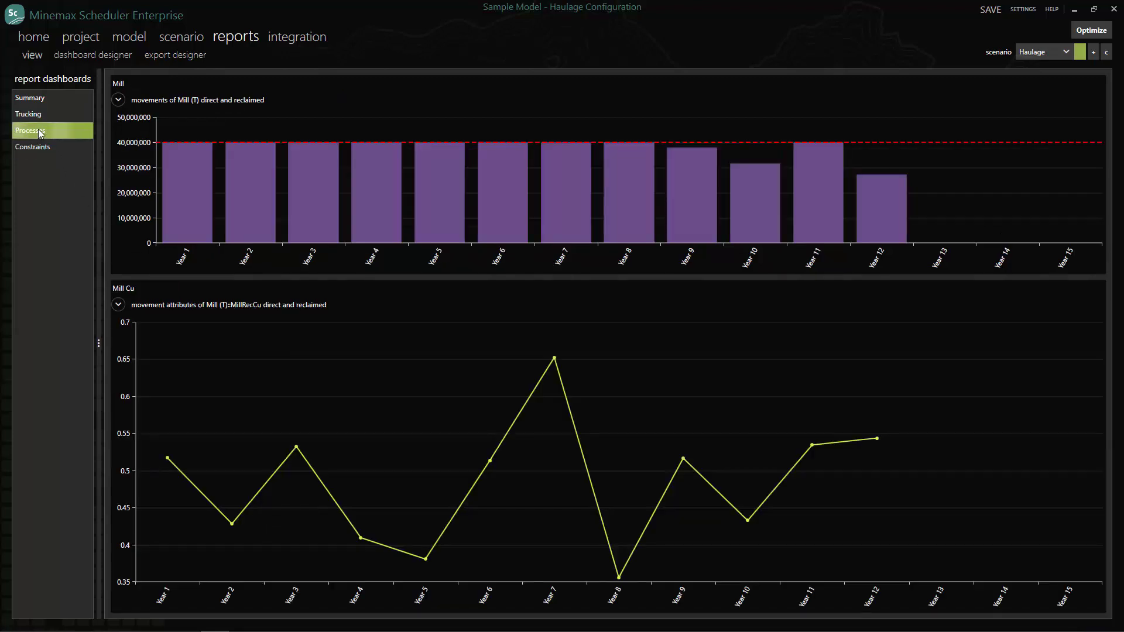
{"action": "left_click", "coordinate": [296, 288]}
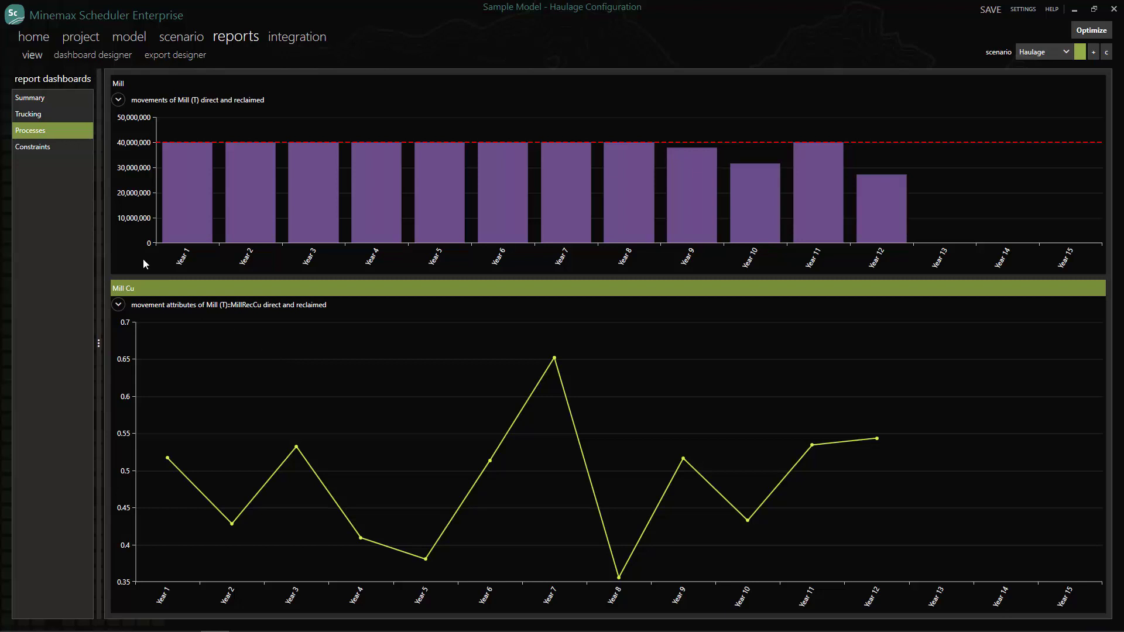
{"action": "left_click", "coordinate": [52, 148]}
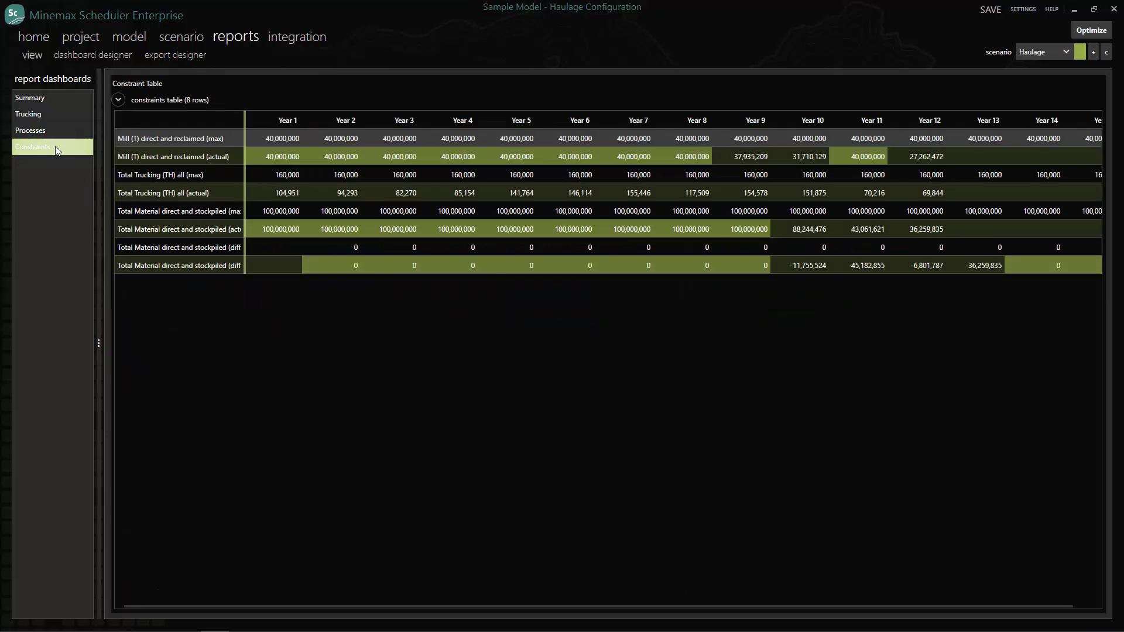